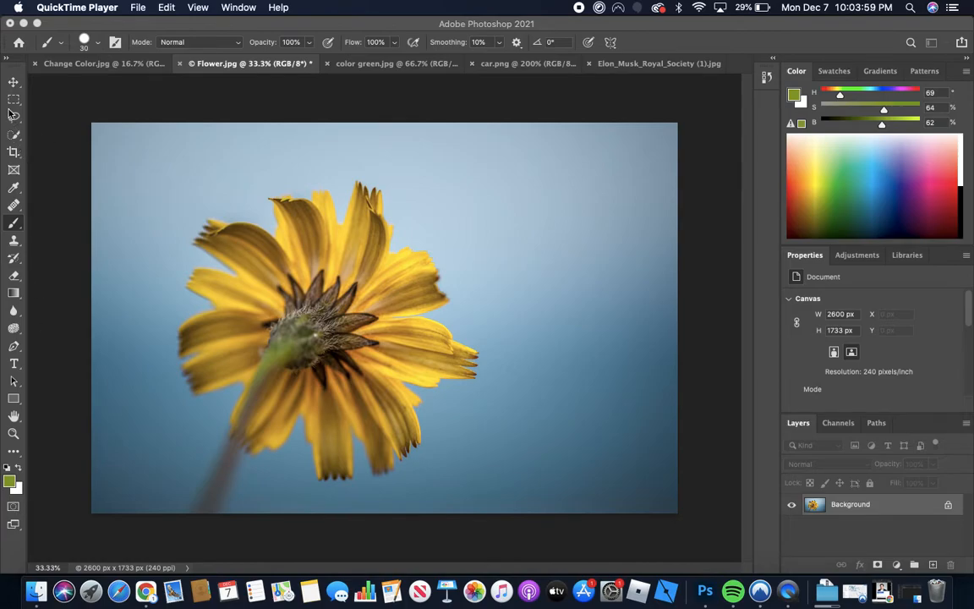
# Sample the yellow of an upper flower petal as the foreground color with the Eyedropper.
pyautogui.click(13, 185)
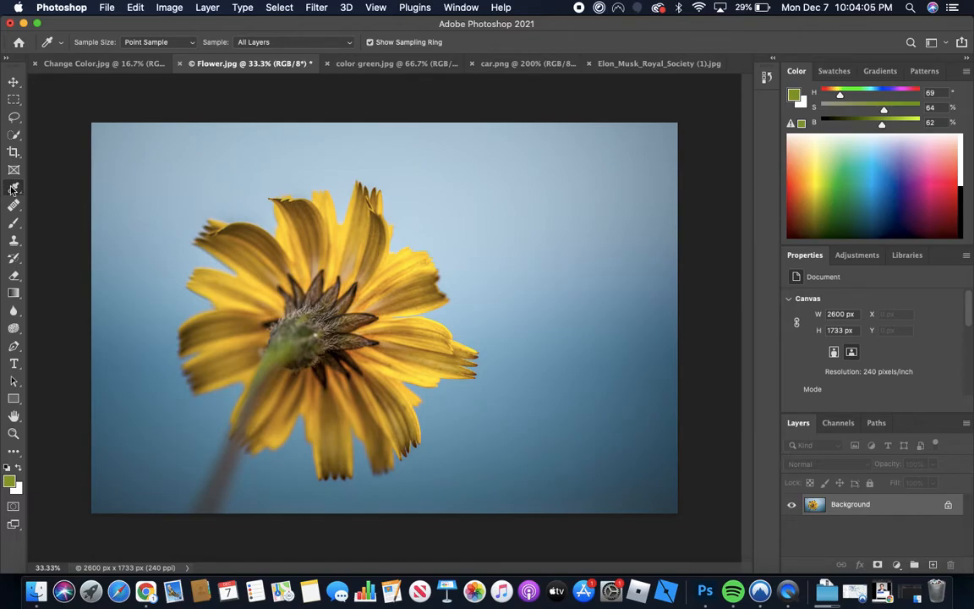
pyautogui.click(344, 230)
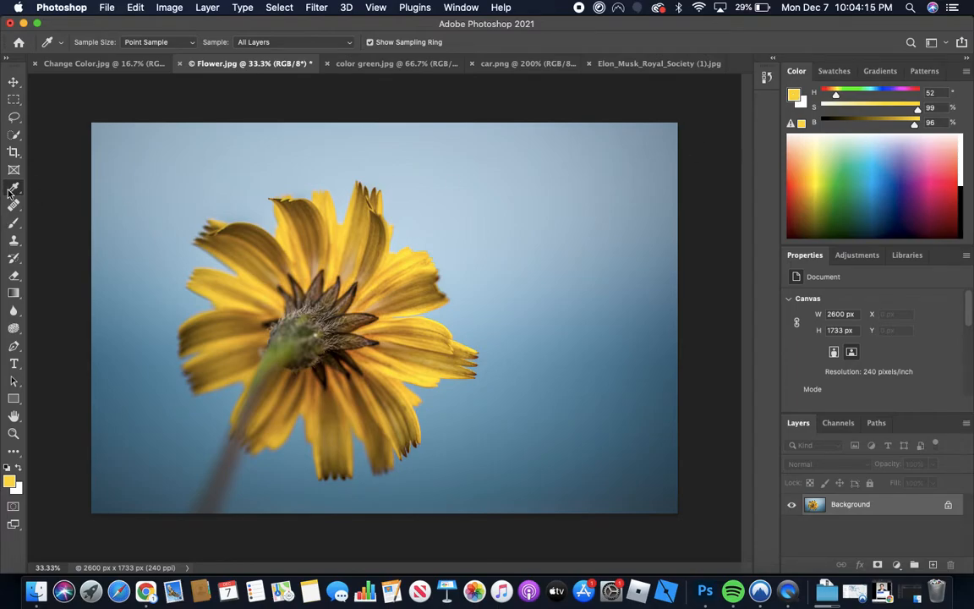
pyautogui.click(832, 71)
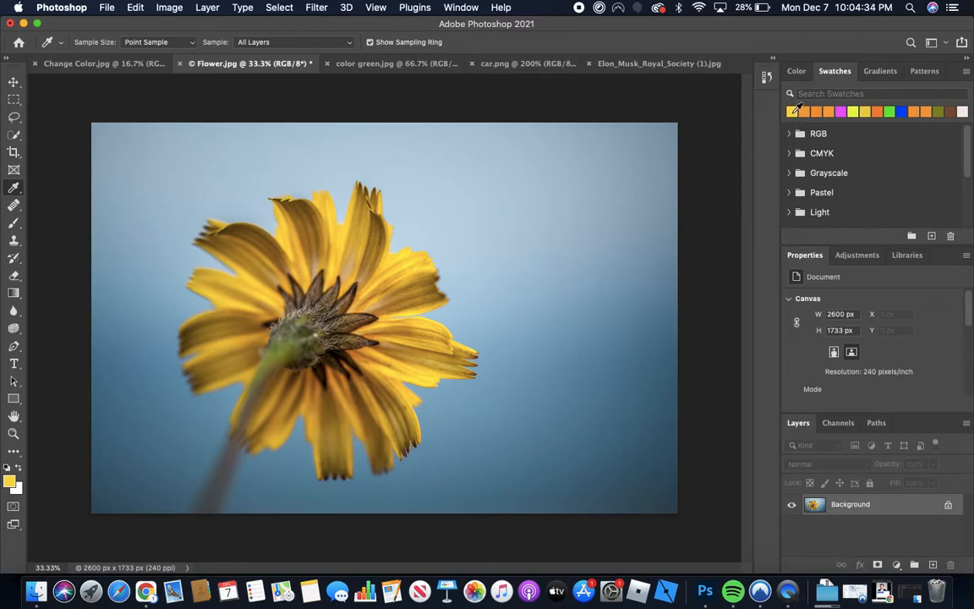
pyautogui.click(931, 235)
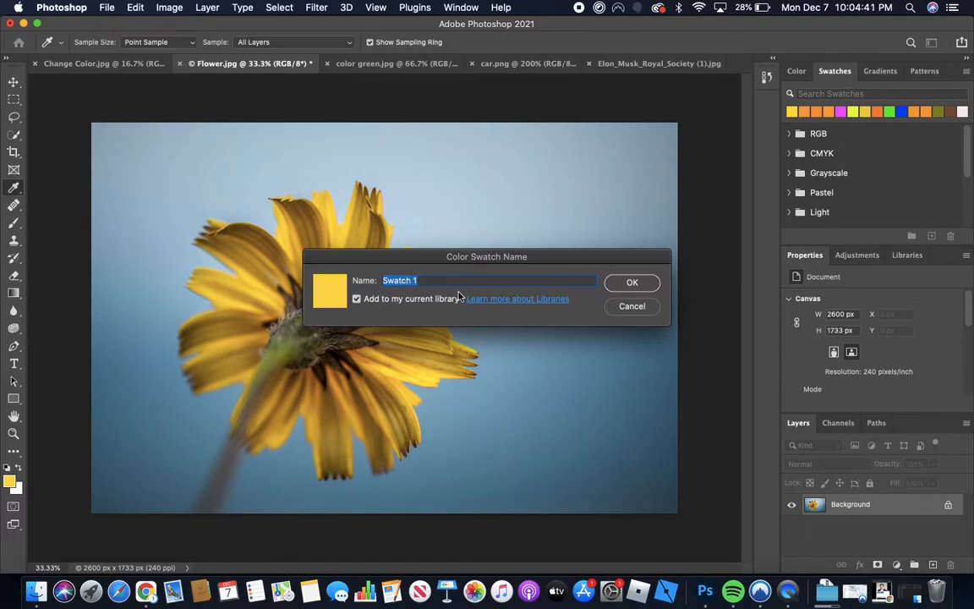
pyautogui.click(628, 308)
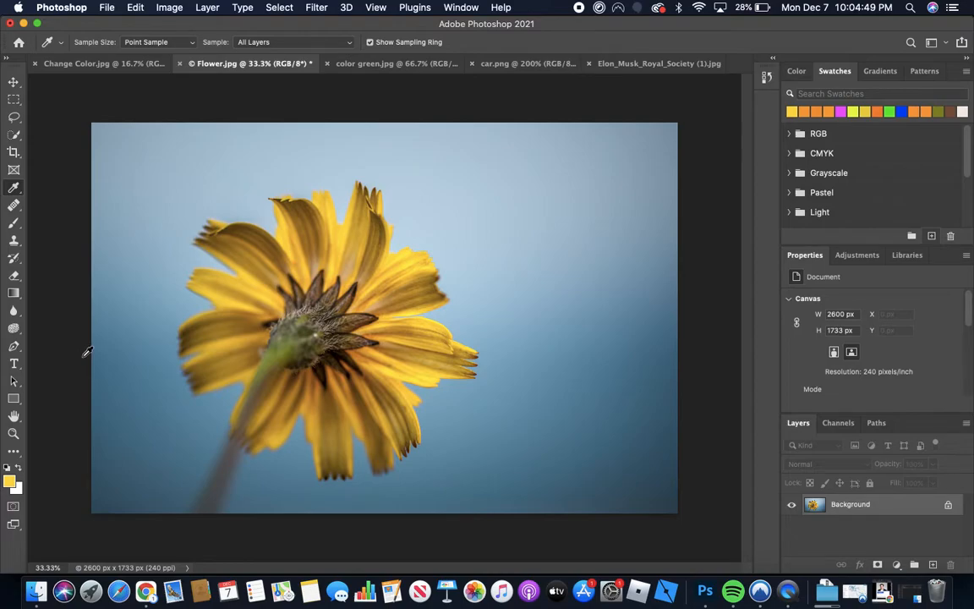
# Try the sampled yellow with freehand Brush strokes on the blue backdrop beside the flower, and undo them.
pyautogui.click(13, 224)
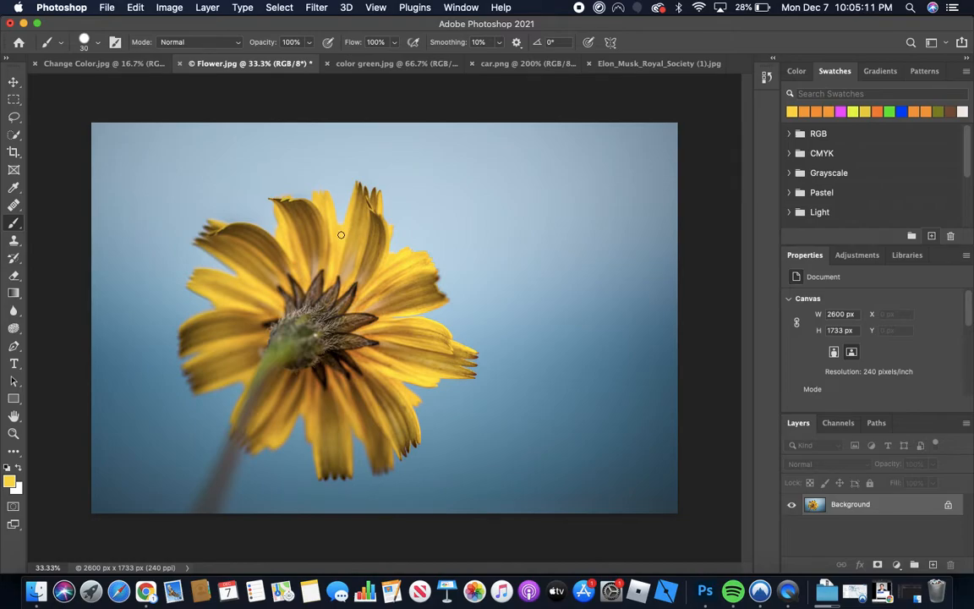
pyautogui.moveTo(425, 177)
pyautogui.mouseDown()
pyautogui.moveTo(486, 234)
pyautogui.moveTo(493, 178)
pyautogui.moveTo(537, 212)
pyautogui.moveTo(545, 292)
pyautogui.moveTo(565, 315)
pyautogui.moveTo(591, 184)
pyautogui.moveTo(634, 184)
pyautogui.moveTo(636, 325)
pyautogui.moveTo(579, 378)
pyautogui.moveTo(516, 356)
pyautogui.moveTo(487, 309)
pyautogui.moveTo(470, 246)
pyautogui.moveTo(566, 167)
pyautogui.moveTo(534, 263)
pyautogui.moveTo(566, 330)
pyautogui.moveTo(615, 255)
pyautogui.moveTo(577, 248)
pyautogui.moveTo(583, 358)
pyautogui.moveTo(532, 240)
pyautogui.moveTo(546, 174)
pyautogui.moveTo(612, 302)
pyautogui.moveTo(545, 348)
pyautogui.moveTo(562, 243)
pyautogui.moveTo(603, 309)
pyautogui.moveTo(553, 317)
pyautogui.moveTo(560, 213)
pyautogui.moveTo(564, 320)
pyautogui.mouseUp()
pyautogui.moveTo(532, 169)
pyautogui.mouseDown()
pyautogui.moveTo(548, 218)
pyautogui.moveTo(588, 269)
pyautogui.moveTo(525, 266)
pyautogui.mouseUp()
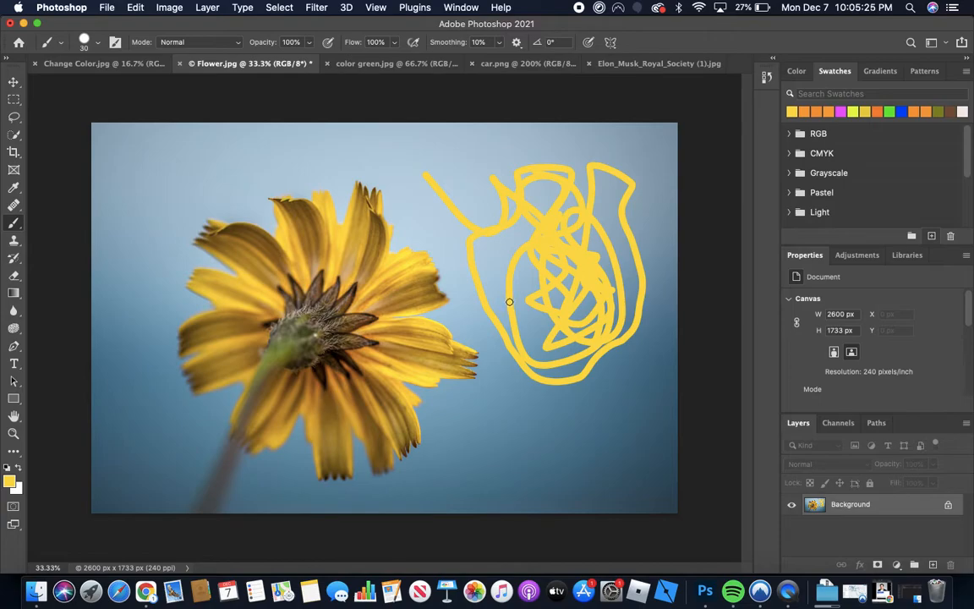
pyautogui.press('super+z')
pyautogui.press('super+z')
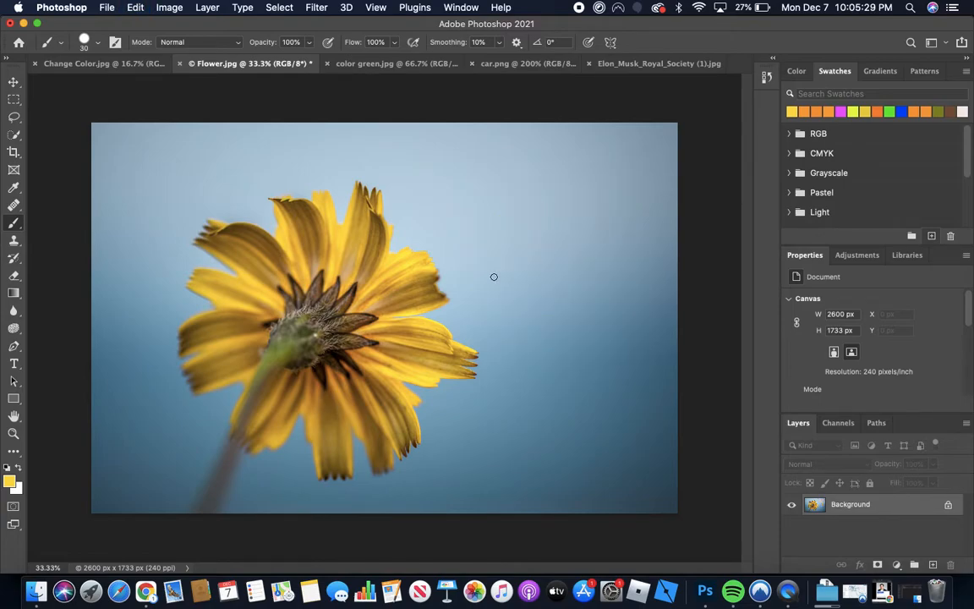
# Set the foreground color to blue 0029fa and brush a freehand squiggle on the backdrop beside the flower.
pyautogui.click(10, 483)
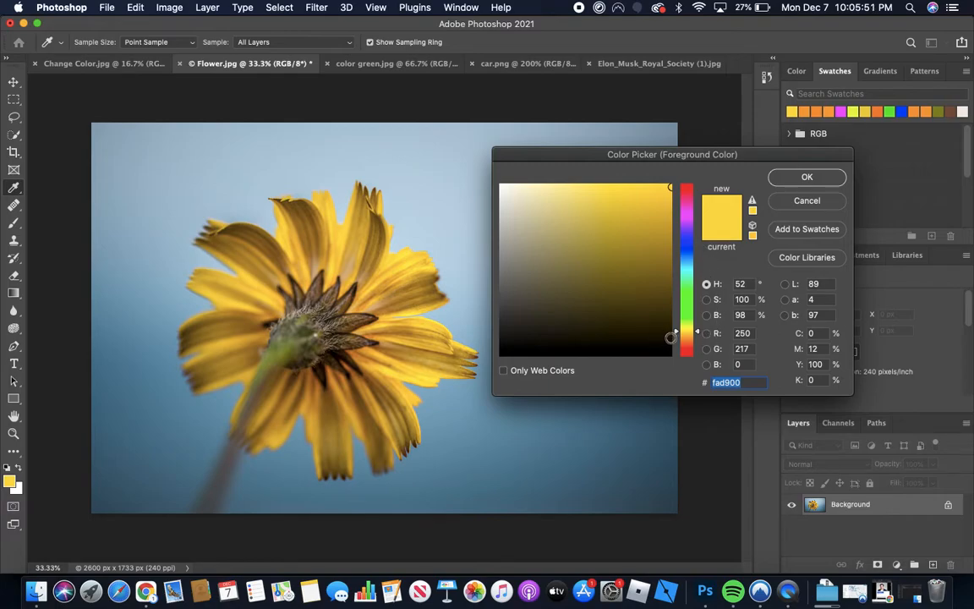
pyautogui.moveTo(685, 331); pyautogui.dragTo(668, 246)
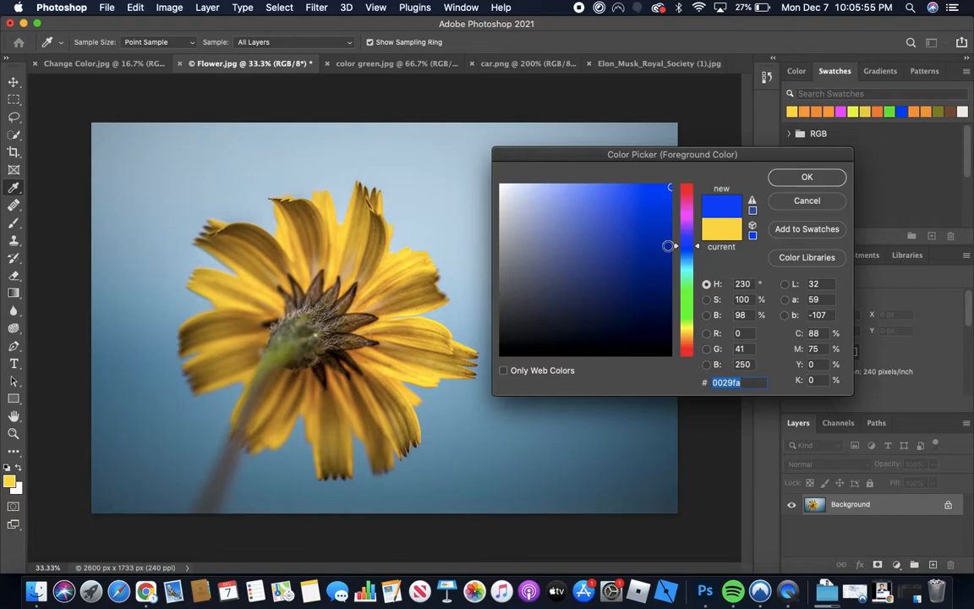
pyautogui.click(800, 179)
pyautogui.press('b')
pyautogui.moveTo(476, 195)
pyautogui.mouseDown()
pyautogui.moveTo(557, 190)
pyautogui.moveTo(642, 248)
pyautogui.moveTo(599, 404)
pyautogui.moveTo(498, 278)
pyautogui.moveTo(435, 226)
pyautogui.moveTo(506, 173)
pyautogui.moveTo(567, 199)
pyautogui.moveTo(532, 310)
pyautogui.moveTo(573, 394)
pyautogui.moveTo(584, 477)
pyautogui.mouseUp()
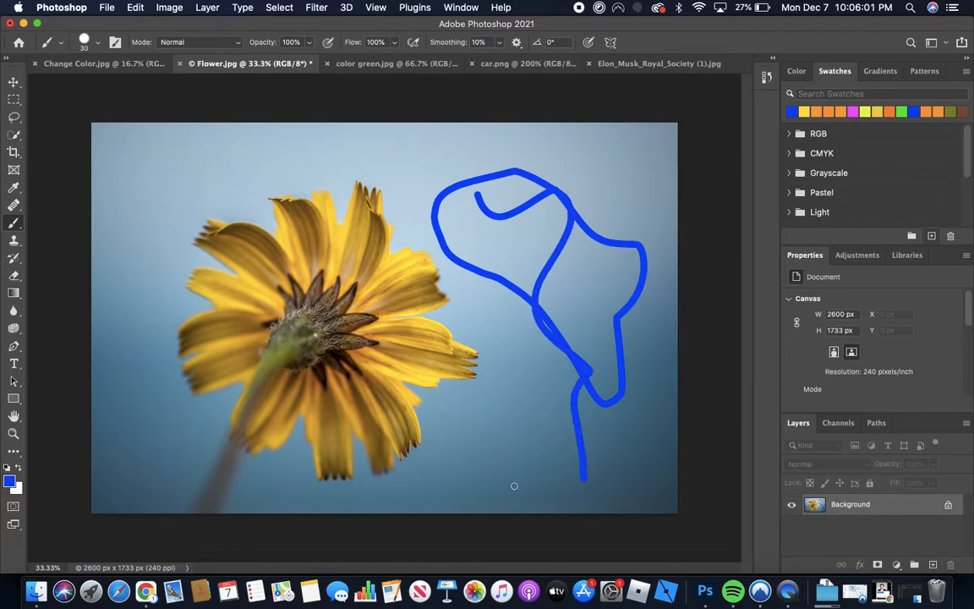
# Try sampling petal and backdrop colors in the foreground Color Picker, cancel it, and undo the blue squiggle.
pyautogui.click(10, 480)
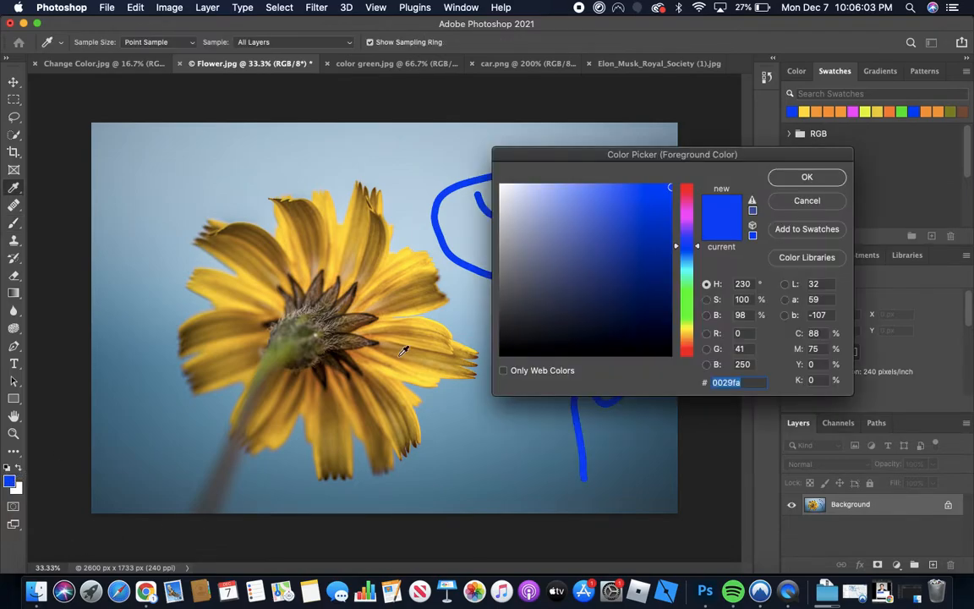
pyautogui.click(341, 251)
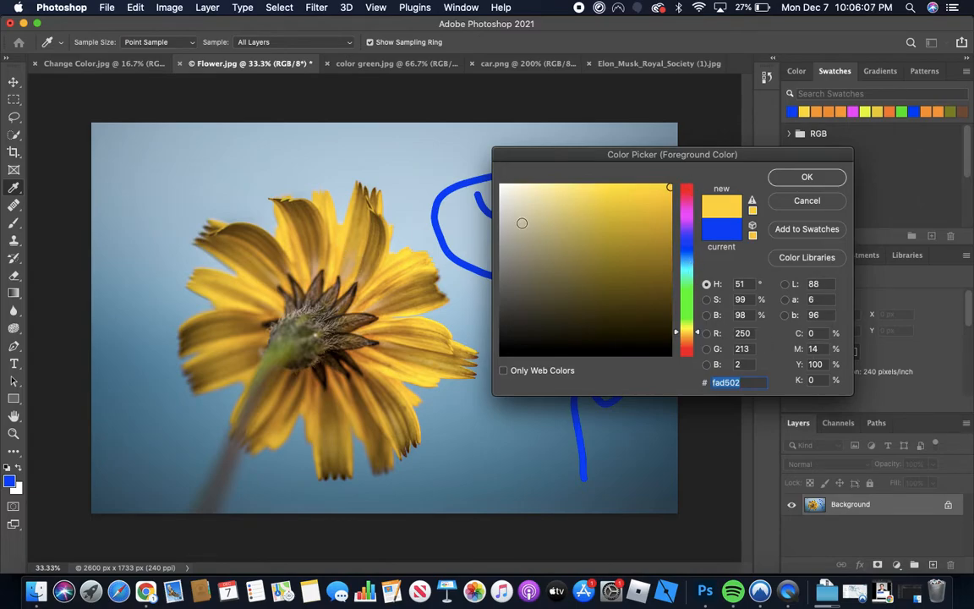
pyautogui.click(413, 174)
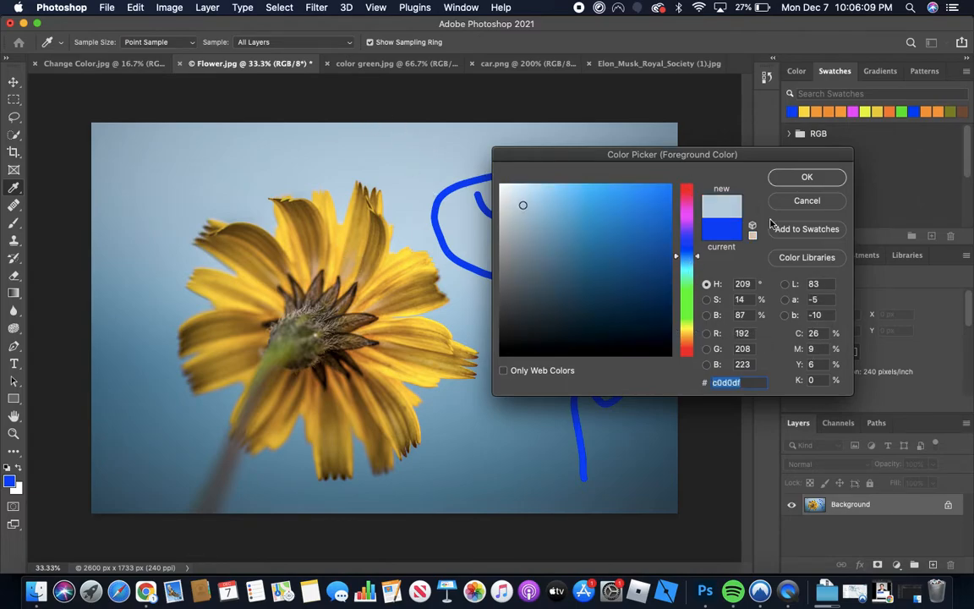
pyautogui.click(803, 201)
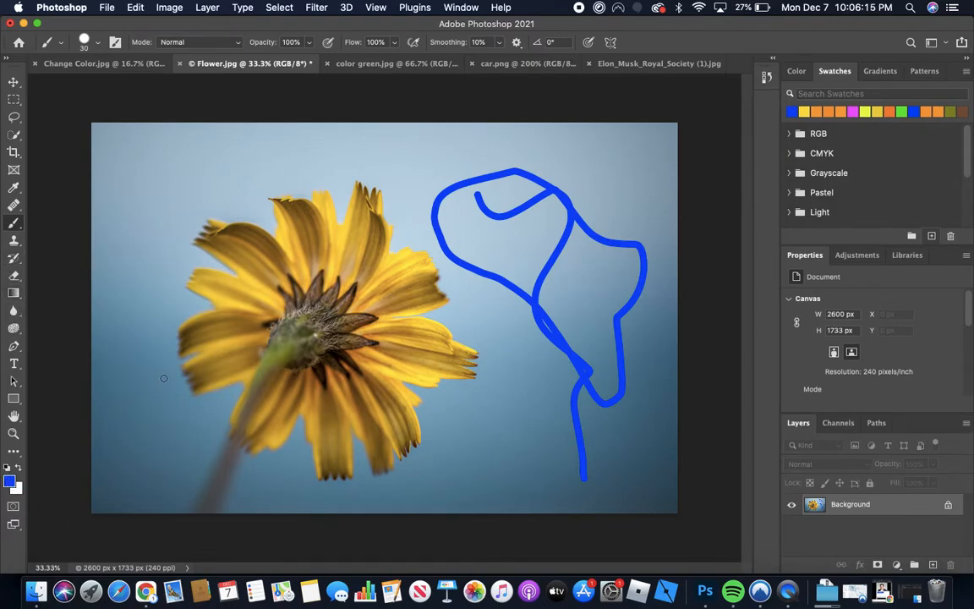
pyautogui.press('super+z')
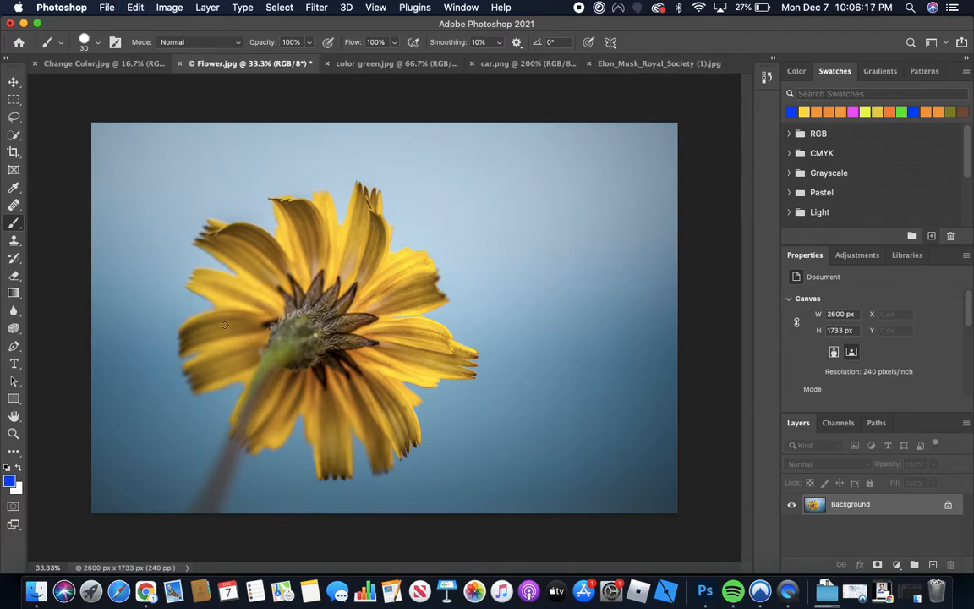
# Display the color sliders, look through the open images, and bring up Elon_Musk_Royal_Society (1).jpg.
pyautogui.click(797, 71)
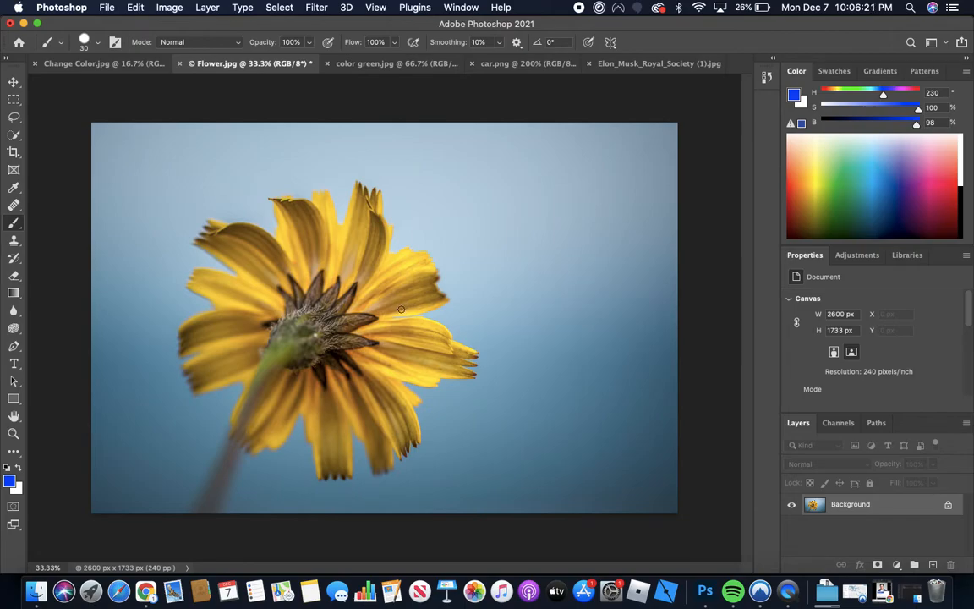
pyautogui.click(398, 64)
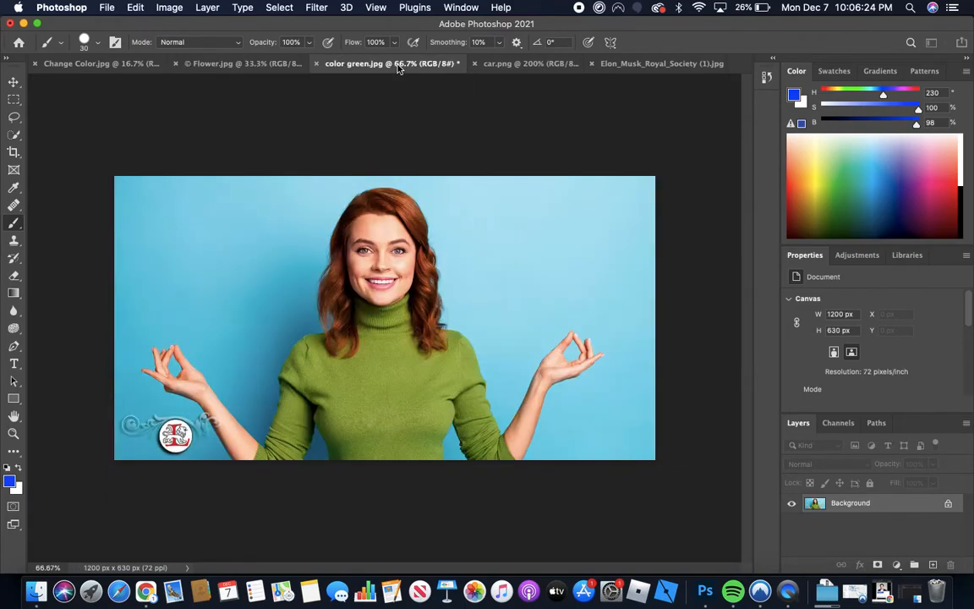
pyautogui.click(511, 63)
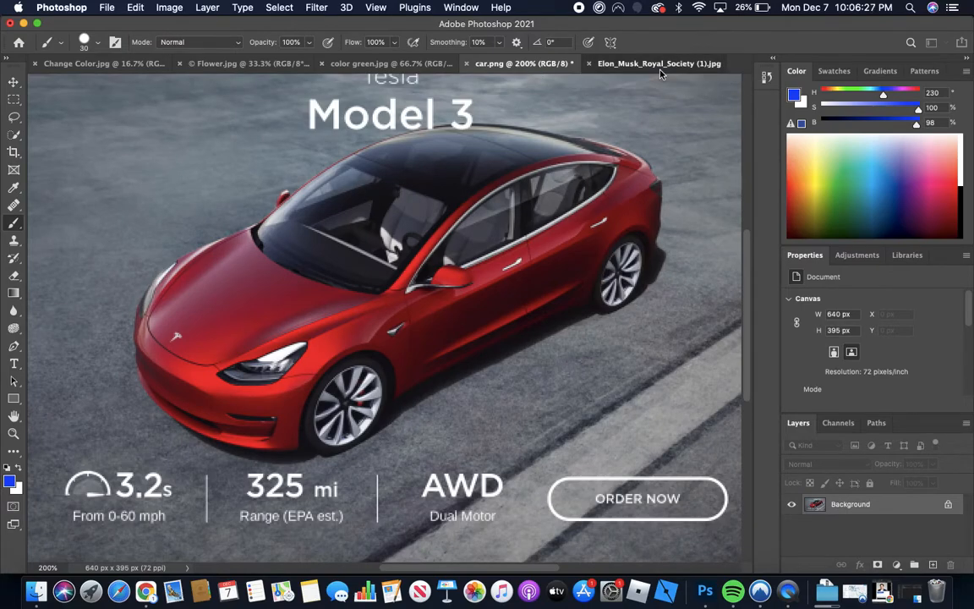
pyautogui.click(596, 64)
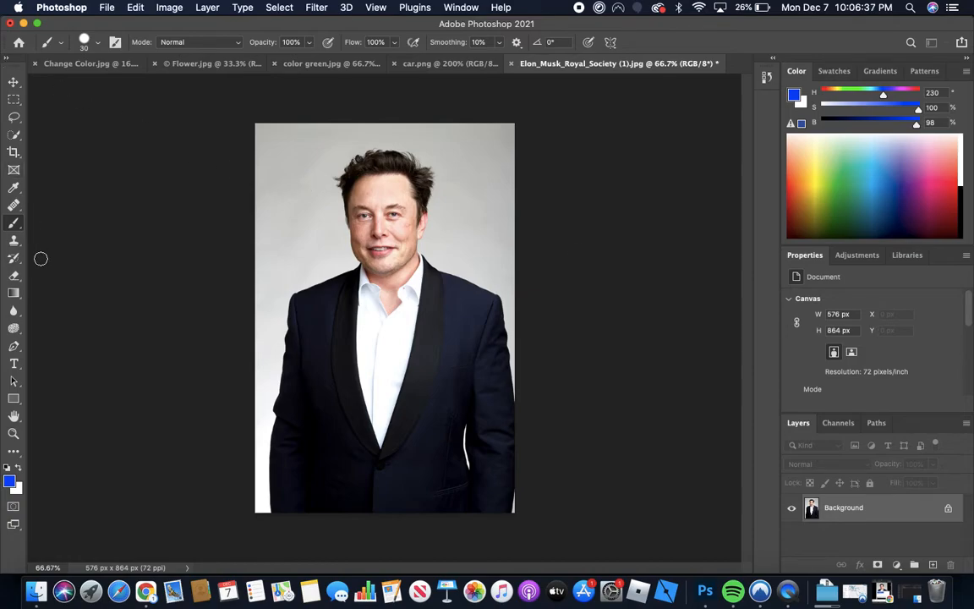
# Choose the Color Replacement Tool and set the foreground color to red with hue 354°, saturation 100% and brightness 98%.
pyautogui.rightClick(19, 228)
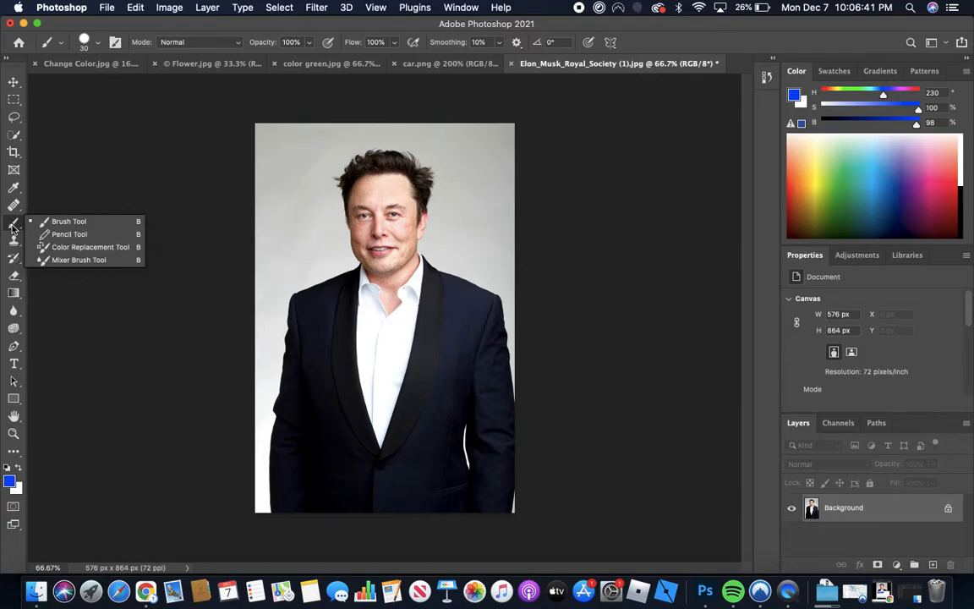
pyautogui.click(80, 251)
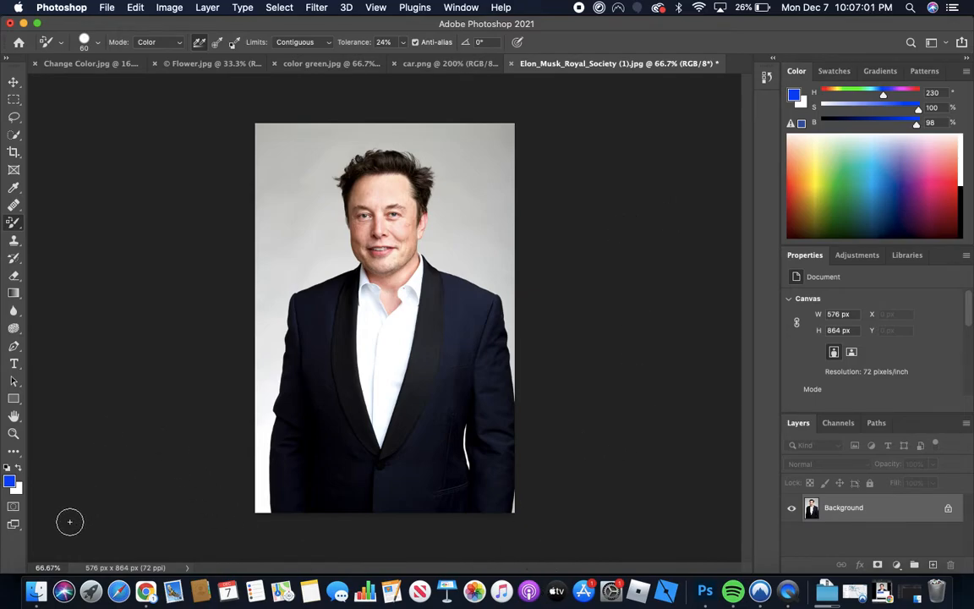
pyautogui.rightClick(17, 224)
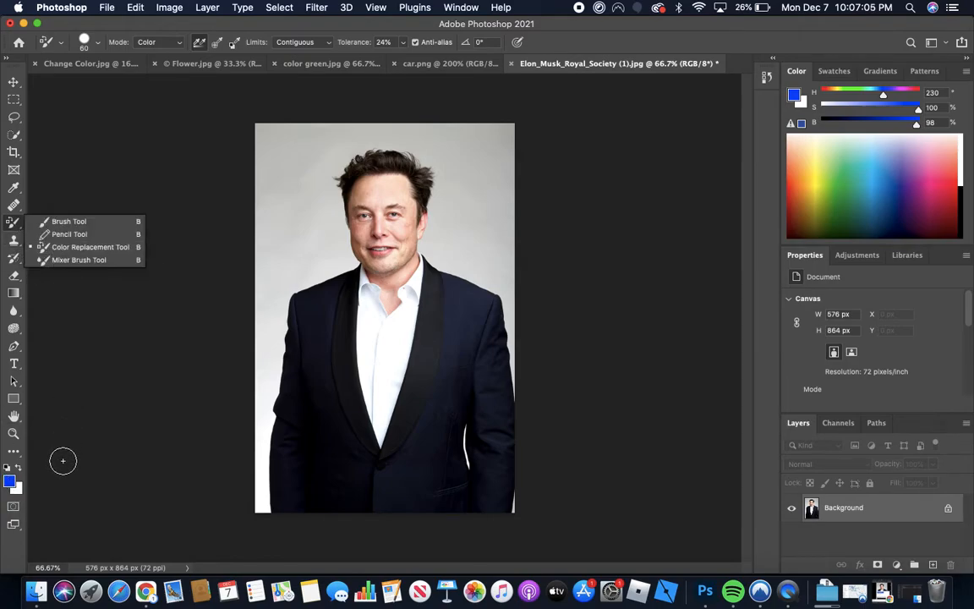
pyautogui.click(10, 483)
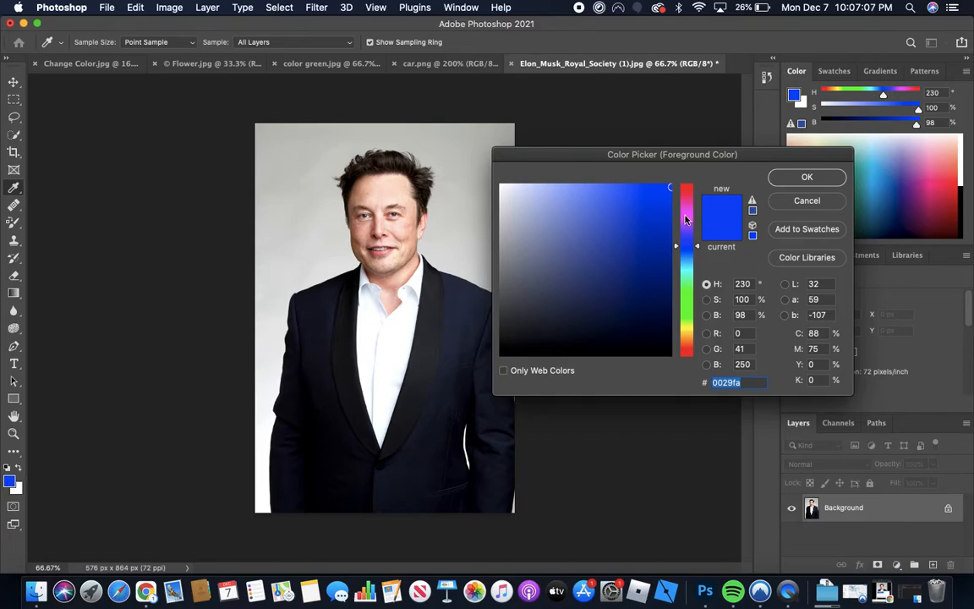
pyautogui.moveTo(676, 246); pyautogui.dragTo(675, 189)
pyautogui.click(805, 177)
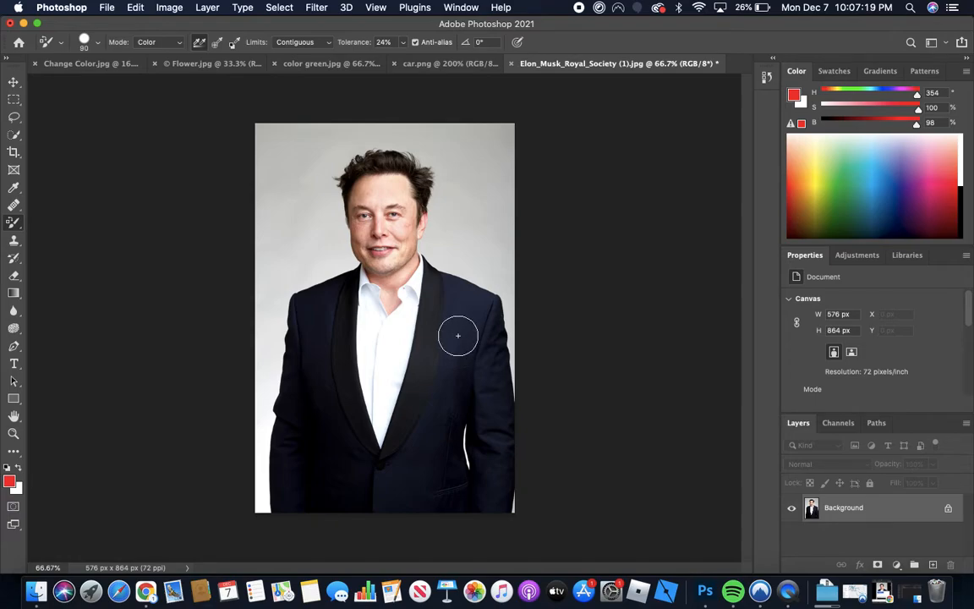
# Enlarge the color replacement brush to 175 and paint the whole suit jacket red.
pyautogui.press(']')
pyautogui.press(']')
pyautogui.press(']')
pyautogui.press('[')
pyautogui.press('[')
pyautogui.press('[')
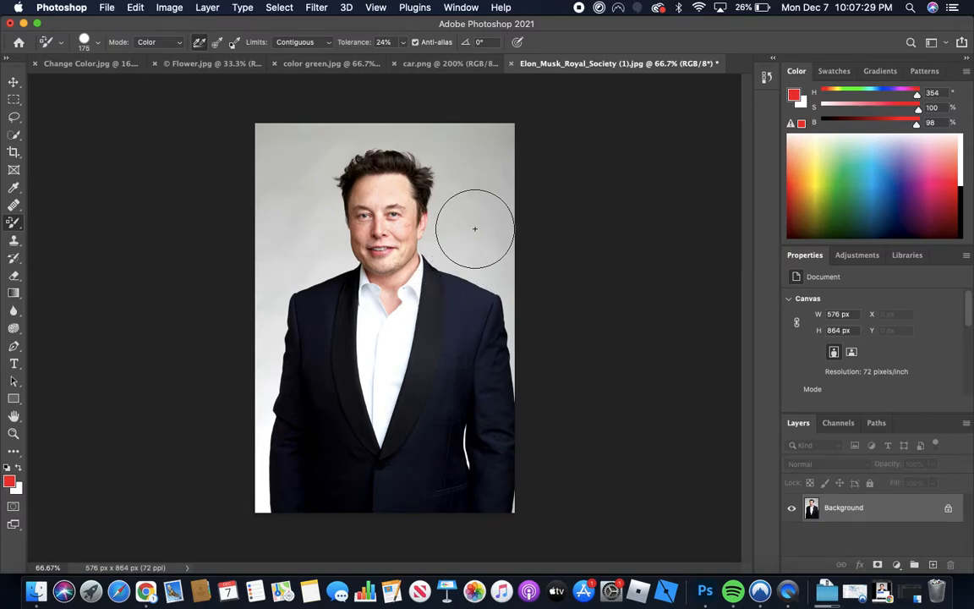
pyautogui.click(457, 290)
pyautogui.moveTo(459, 296)
pyautogui.mouseDown()
pyautogui.moveTo(429, 279)
pyautogui.moveTo(484, 353)
pyautogui.moveTo(495, 478)
pyautogui.moveTo(445, 484)
pyautogui.moveTo(411, 464)
pyautogui.moveTo(440, 383)
pyautogui.moveTo(432, 309)
pyautogui.moveTo(418, 471)
pyautogui.moveTo(408, 482)
pyautogui.moveTo(354, 487)
pyautogui.moveTo(320, 458)
pyautogui.moveTo(290, 482)
pyautogui.moveTo(302, 439)
pyautogui.moveTo(298, 398)
pyautogui.moveTo(350, 286)
pyautogui.moveTo(304, 318)
pyautogui.moveTo(328, 363)
pyautogui.moveTo(334, 422)
pyautogui.moveTo(356, 468)
pyautogui.mouseUp()
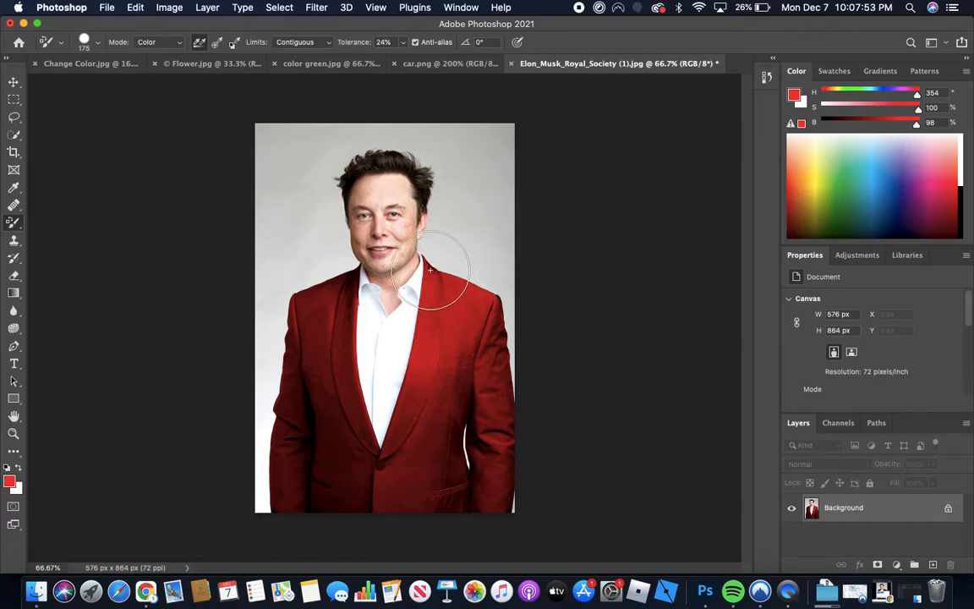
pyautogui.moveTo(380, 518); pyautogui.dragTo(315, 420)
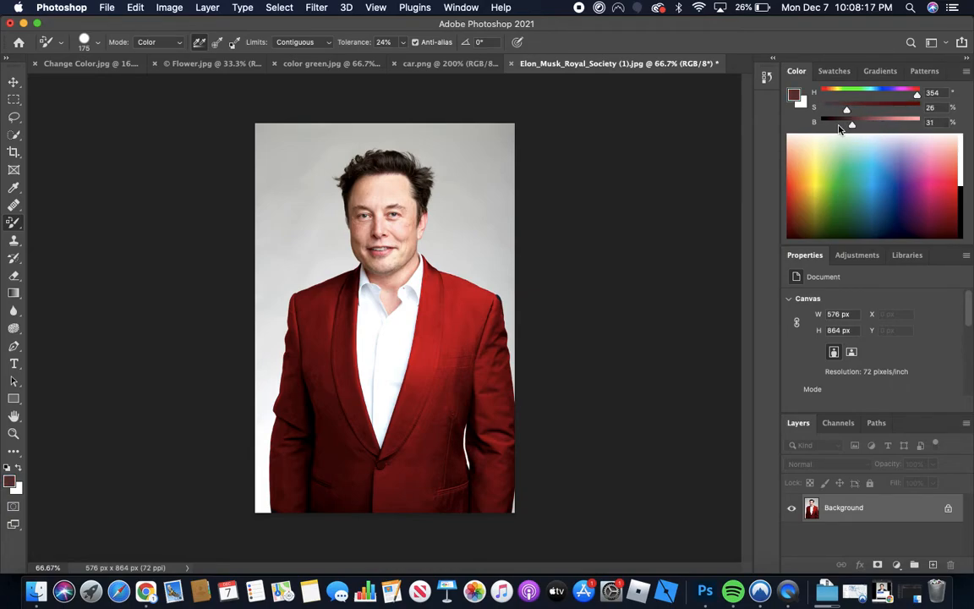
# Recolor the jacket half on the image's right side in a darker red with saturation 39% and brightness 31%.
pyautogui.moveTo(464, 342)
pyautogui.mouseDown()
pyautogui.moveTo(445, 289)
pyautogui.moveTo(446, 445)
pyautogui.moveTo(468, 369)
pyautogui.moveTo(483, 467)
pyautogui.moveTo(474, 363)
pyautogui.mouseUp()
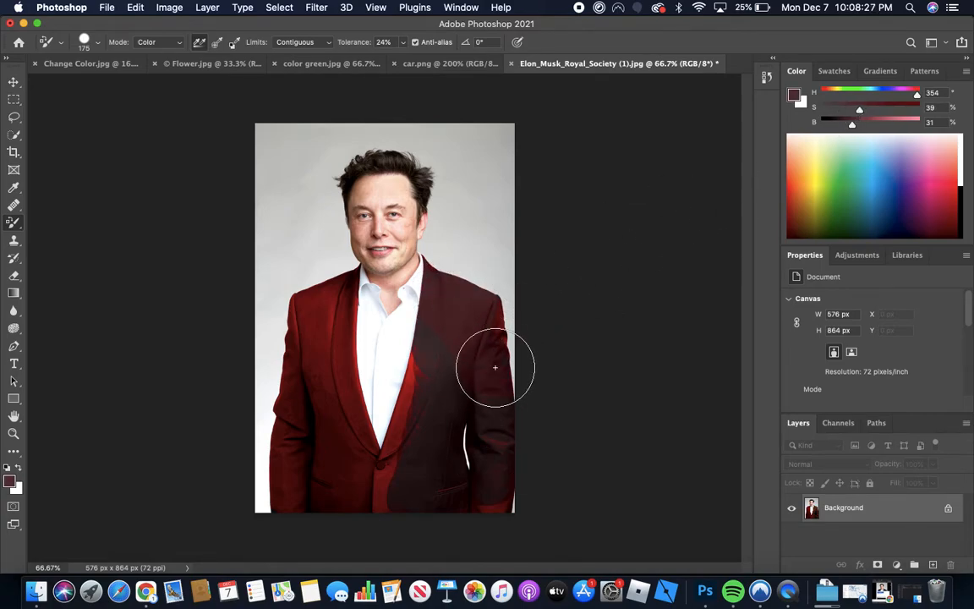
pyautogui.moveTo(438, 423)
pyautogui.mouseDown()
pyautogui.moveTo(426, 373)
pyautogui.moveTo(415, 402)
pyautogui.moveTo(416, 369)
pyautogui.moveTo(402, 398)
pyautogui.moveTo(417, 348)
pyautogui.mouseUp()
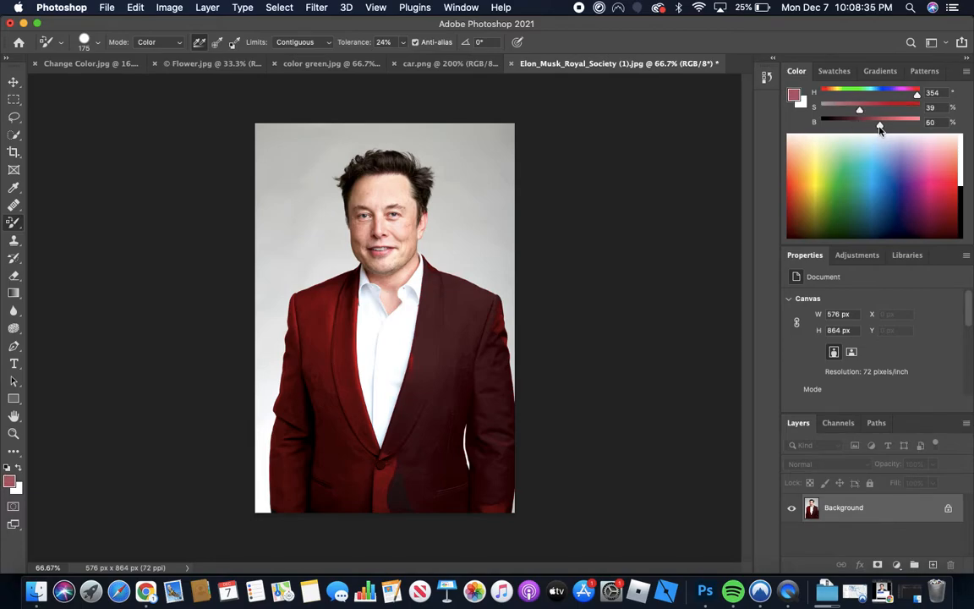
# Set the foreground saturation to 45%, reduce brightness from 57% to 45% between strokes, and repaint the entire jacket maroon.
pyautogui.moveTo(860, 110); pyautogui.dragTo(866, 112)
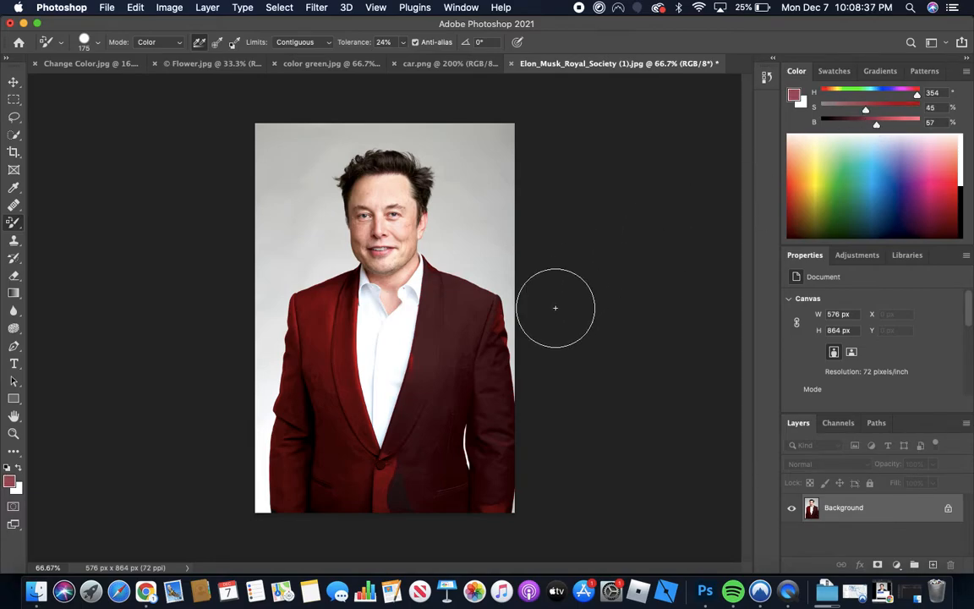
pyautogui.moveTo(478, 311)
pyautogui.mouseDown()
pyautogui.moveTo(493, 342)
pyautogui.moveTo(491, 484)
pyautogui.moveTo(460, 494)
pyautogui.moveTo(443, 471)
pyautogui.moveTo(438, 333)
pyautogui.moveTo(424, 399)
pyautogui.moveTo(452, 319)
pyautogui.moveTo(495, 370)
pyautogui.mouseUp()
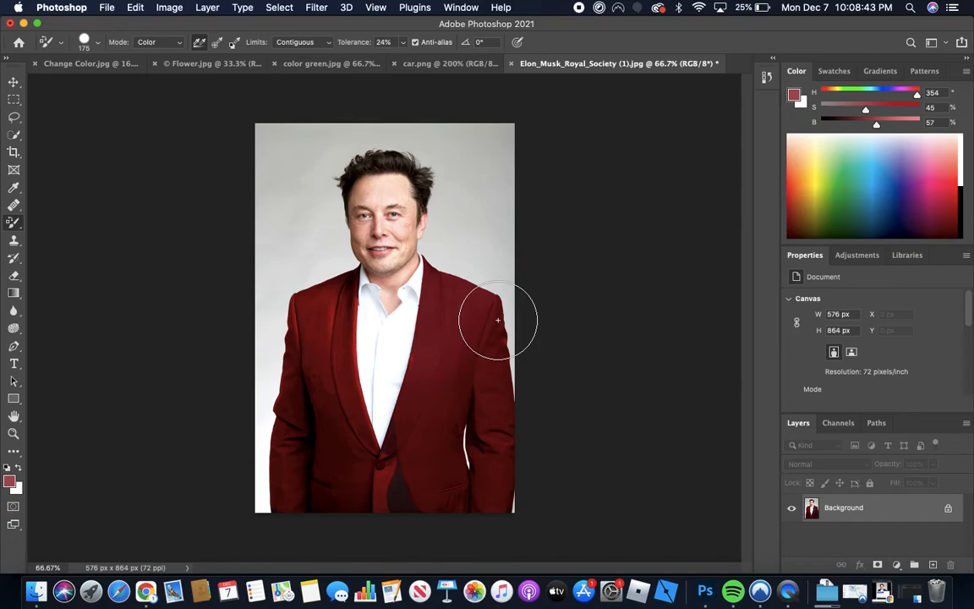
pyautogui.moveTo(499, 327)
pyautogui.mouseDown()
pyautogui.moveTo(483, 483)
pyautogui.moveTo(433, 486)
pyautogui.moveTo(391, 462)
pyautogui.moveTo(394, 444)
pyautogui.moveTo(385, 487)
pyautogui.moveTo(358, 481)
pyautogui.moveTo(341, 381)
pyautogui.moveTo(323, 345)
pyautogui.moveTo(324, 306)
pyautogui.moveTo(340, 296)
pyautogui.moveTo(351, 321)
pyautogui.moveTo(356, 306)
pyautogui.moveTo(352, 378)
pyautogui.moveTo(311, 311)
pyautogui.moveTo(294, 423)
pyautogui.moveTo(300, 474)
pyautogui.mouseUp()
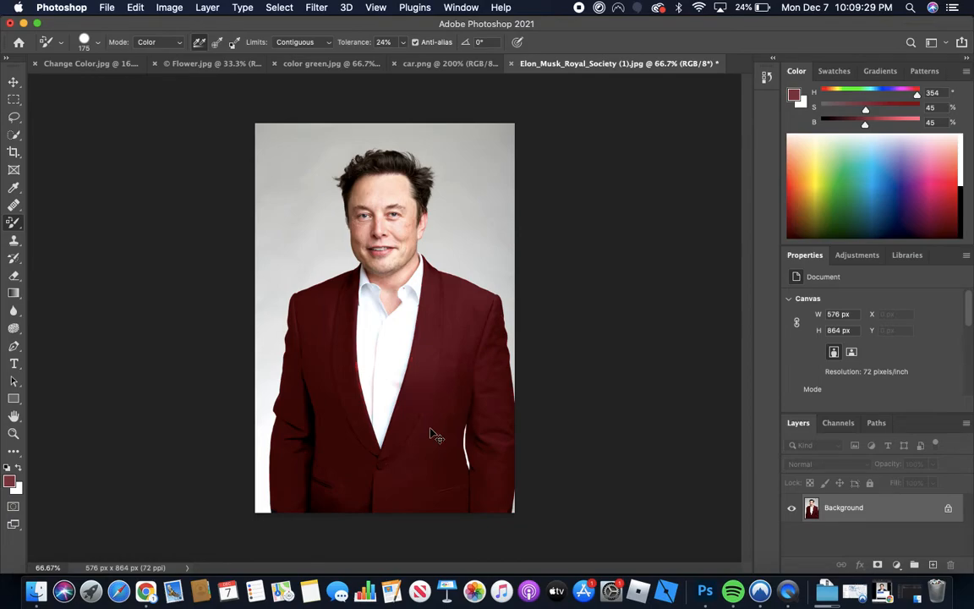
# Raise the color replacement tolerance to 34% and paint over the leftover bright red spots along the jacket's lapel edges in maroon.
pyautogui.press('super+plus')
pyautogui.press('super+plus')
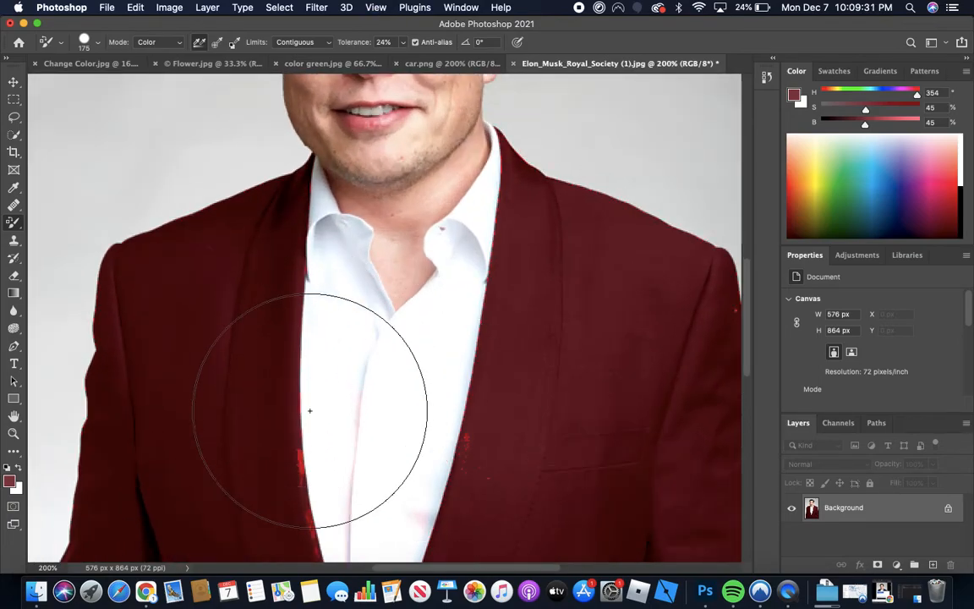
pyautogui.moveTo(281, 464); pyautogui.dragTo(274, 304)
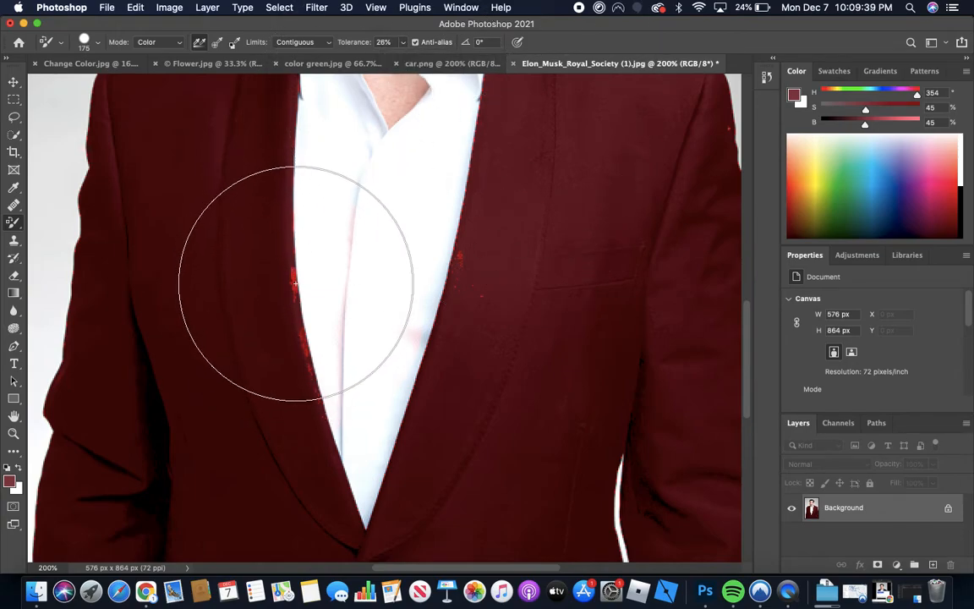
pyautogui.click(403, 44)
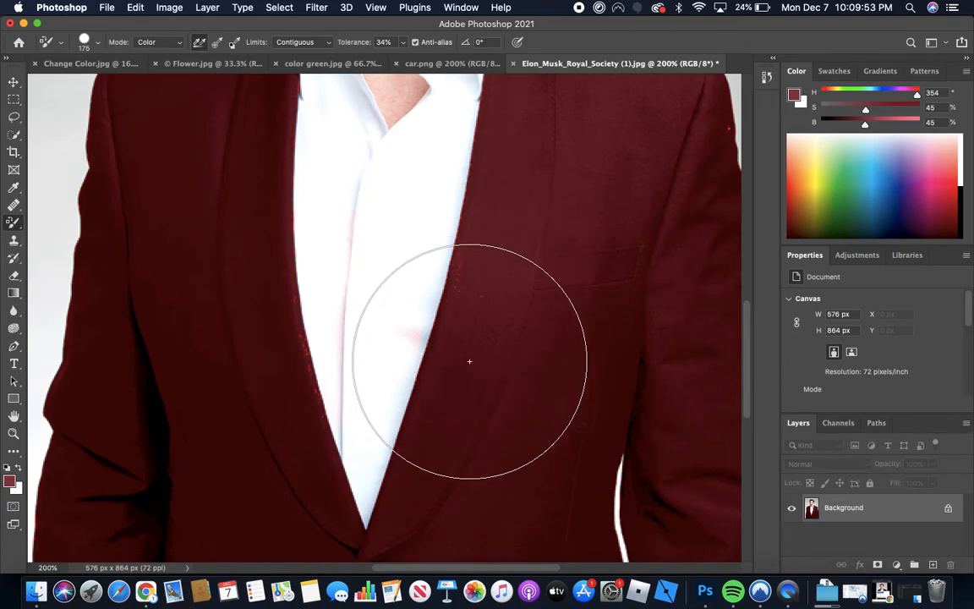
pyautogui.press('super+equal')
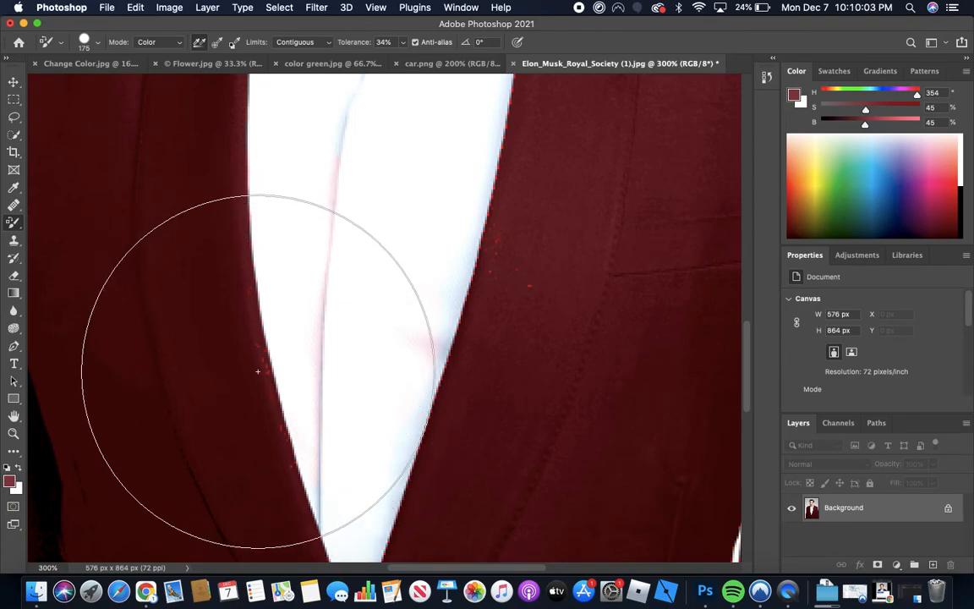
pyautogui.scroll(-3, 258, 371)
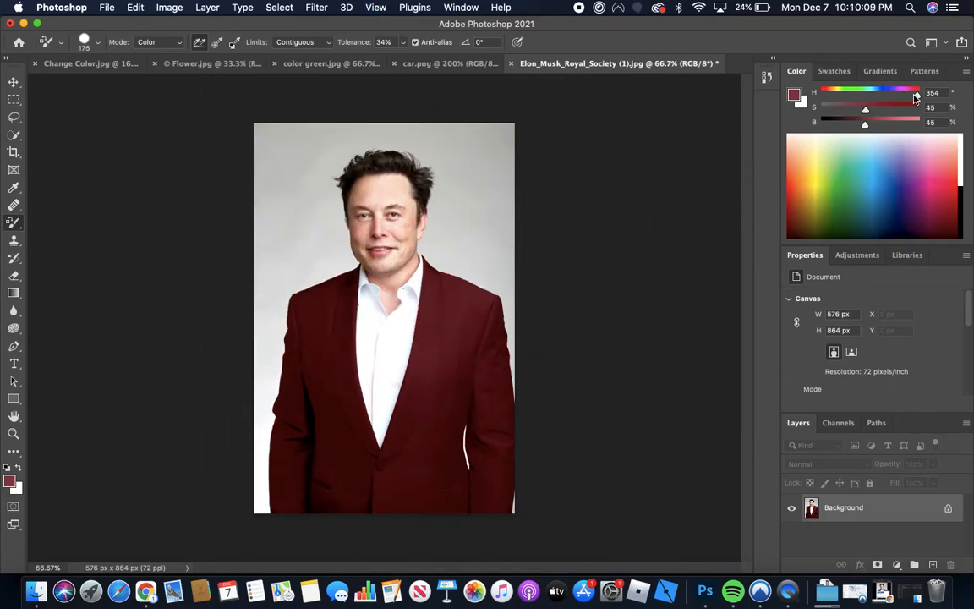
# Repaint the whole jacket green at hue 138°, and darken it with saturation 63% and brightness 32%.
pyautogui.moveTo(521, 300)
pyautogui.mouseDown()
pyautogui.moveTo(445, 302)
pyautogui.moveTo(440, 294)
pyautogui.moveTo(489, 352)
pyautogui.moveTo(508, 423)
pyautogui.moveTo(512, 475)
pyautogui.moveTo(472, 494)
pyautogui.moveTo(426, 452)
pyautogui.moveTo(396, 375)
pyautogui.moveTo(411, 364)
pyautogui.moveTo(422, 375)
pyautogui.moveTo(424, 433)
pyautogui.moveTo(449, 381)
pyautogui.moveTo(432, 317)
pyautogui.mouseUp()
pyautogui.moveTo(430, 278)
pyautogui.mouseDown()
pyautogui.moveTo(435, 474)
pyautogui.moveTo(401, 490)
pyautogui.moveTo(366, 491)
pyautogui.moveTo(330, 467)
pyautogui.moveTo(315, 441)
pyautogui.moveTo(294, 485)
pyautogui.moveTo(315, 317)
pyautogui.moveTo(341, 299)
pyautogui.mouseUp()
pyautogui.moveTo(349, 291)
pyautogui.mouseDown()
pyautogui.moveTo(340, 351)
pyautogui.moveTo(361, 445)
pyautogui.mouseUp()
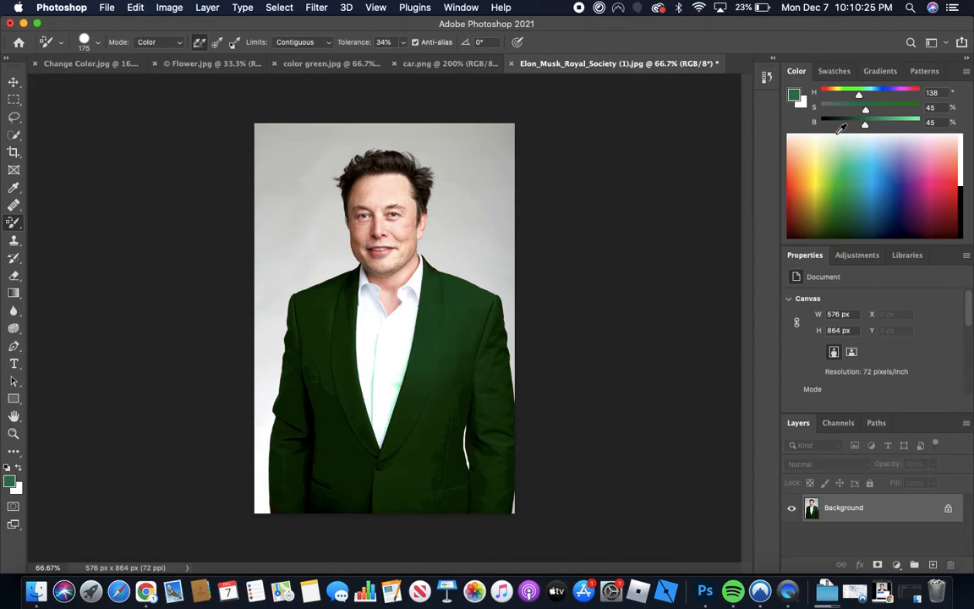
pyautogui.moveTo(865, 109)
pyautogui.mouseDown()
pyautogui.moveTo(880, 133)
pyautogui.moveTo(852, 125)
pyautogui.moveTo(859, 111)
pyautogui.moveTo(882, 110)
pyautogui.mouseUp()
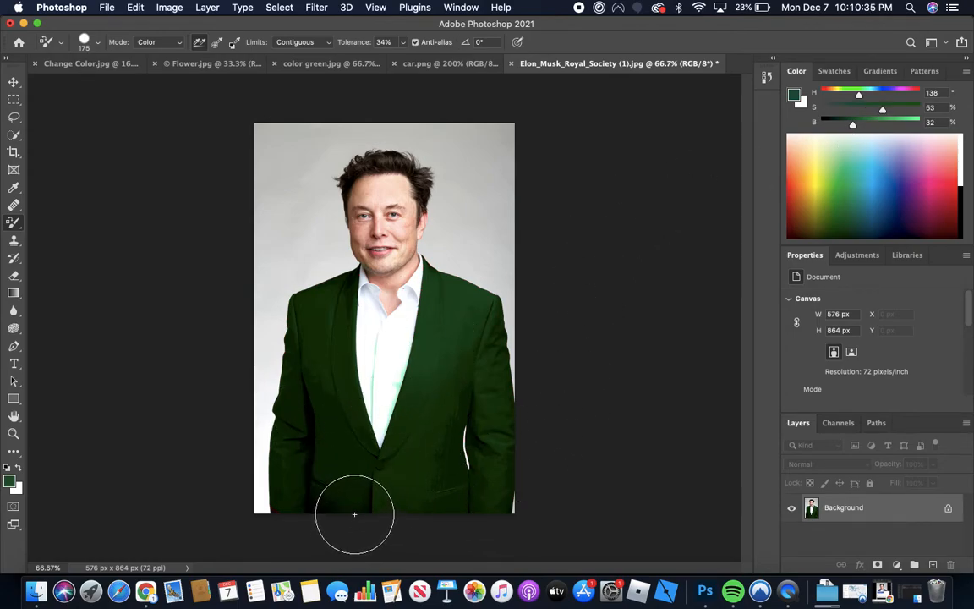
# Switch to the car.png image, show the whole picture and choose the Move tool.
pyautogui.click(432, 66)
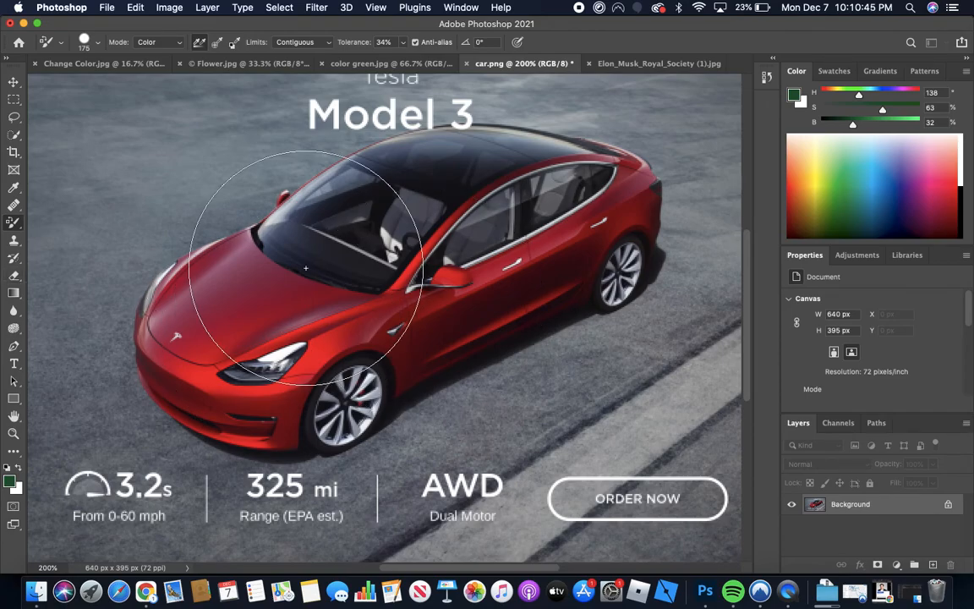
pyautogui.press('super+minus')
pyautogui.press('super+equal')
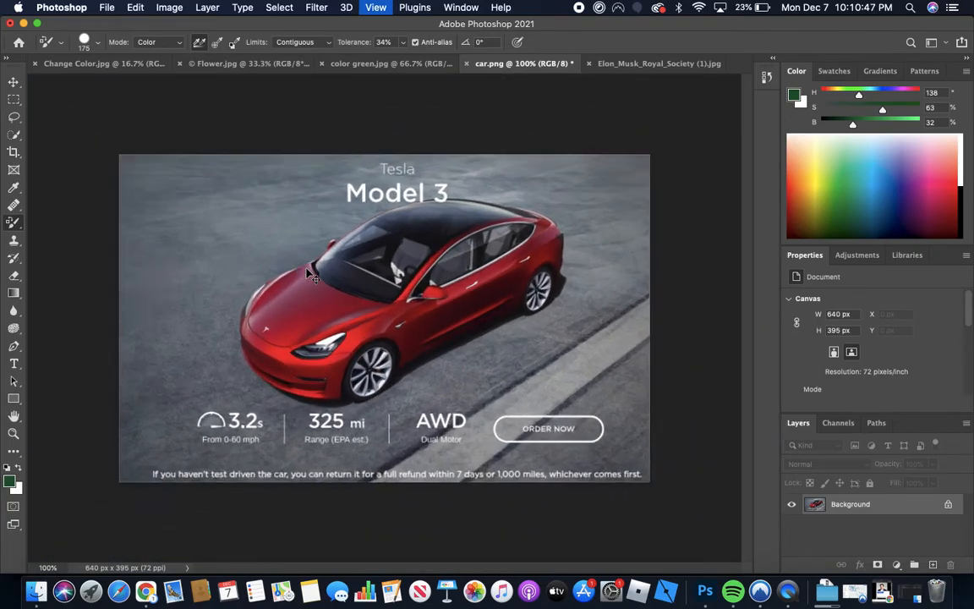
pyautogui.press('super+minus')
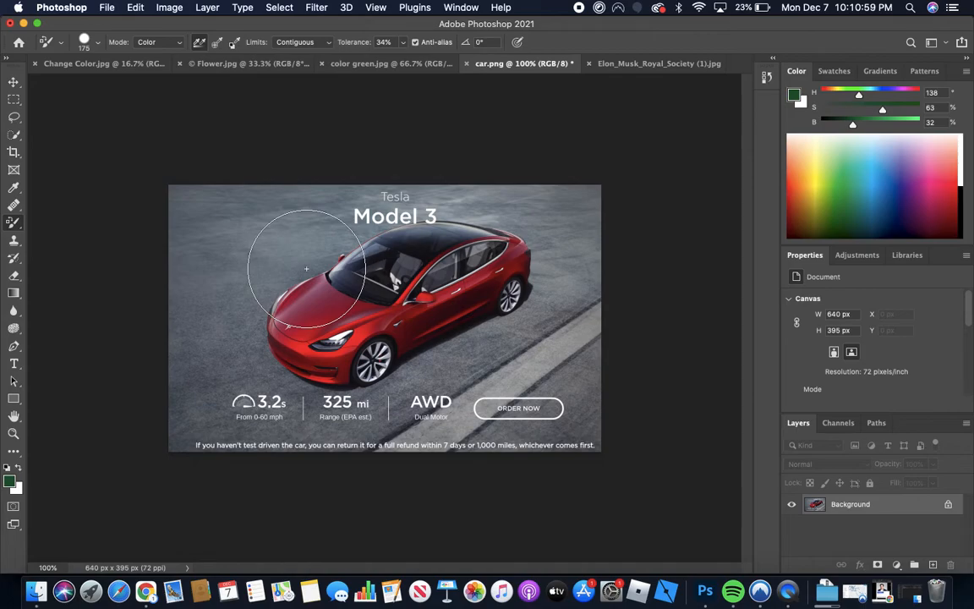
pyautogui.click(14, 82)
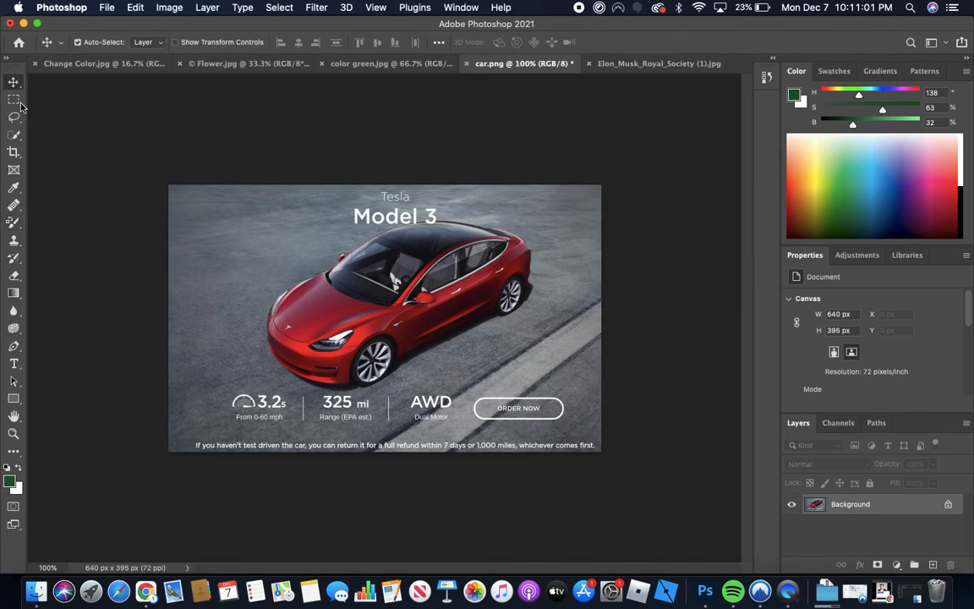
# Add a Hue/Saturation adjustment layer above the car's background layer and detach its properties beside the image.
pyautogui.click(896, 565)
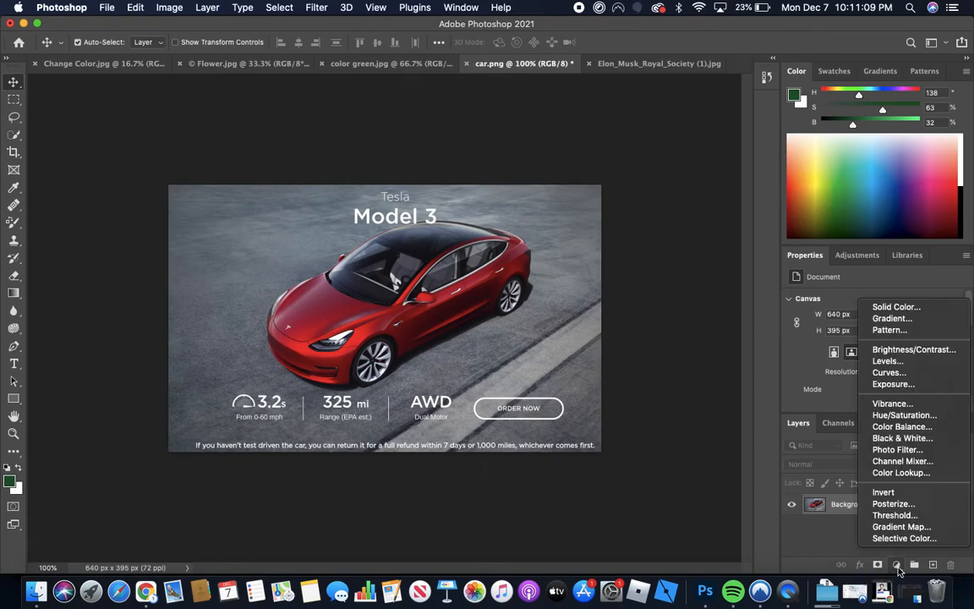
pyautogui.click(901, 418)
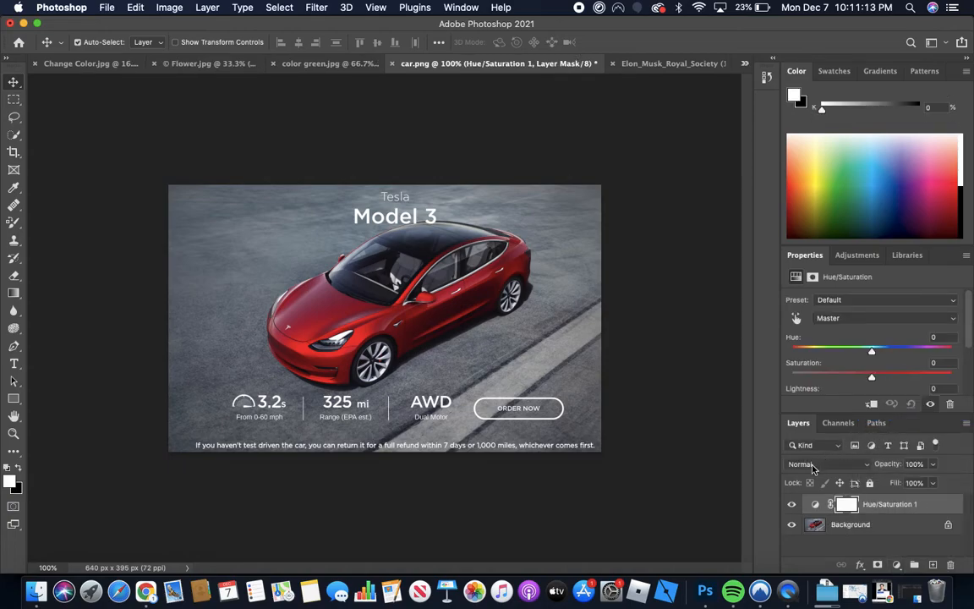
pyautogui.moveTo(808, 260); pyautogui.dragTo(714, 135)
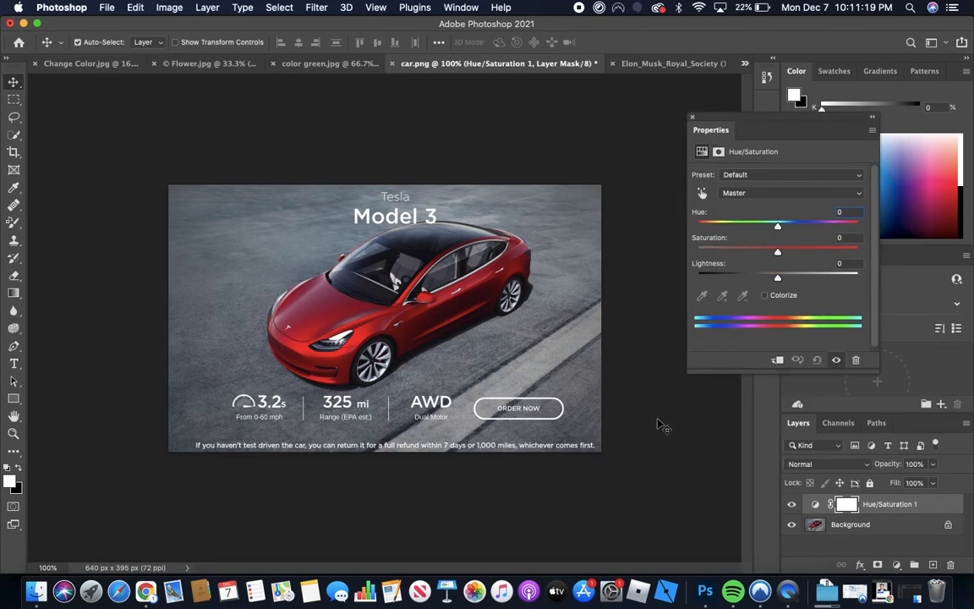
pyautogui.click(771, 175)
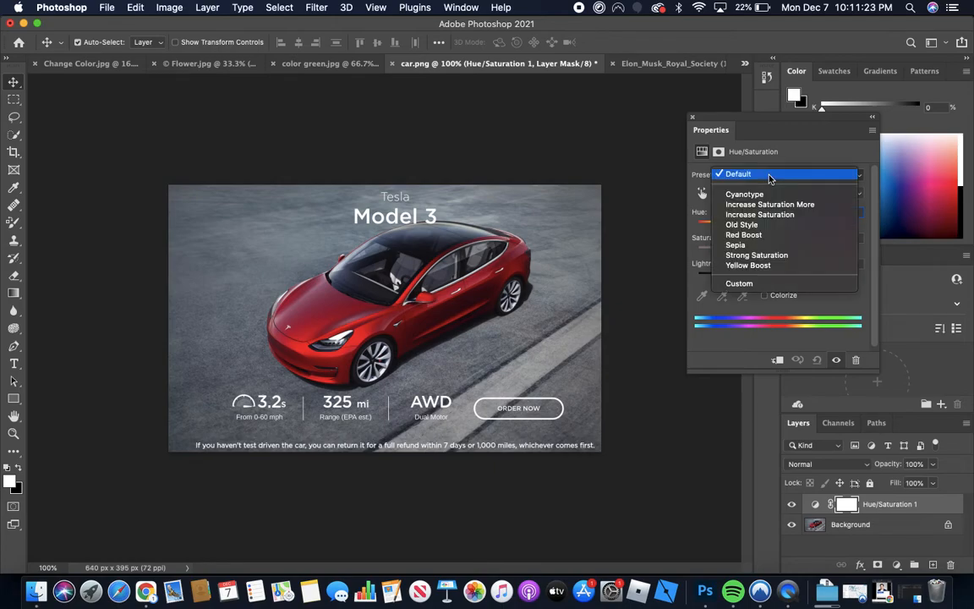
pyautogui.click(770, 174)
pyautogui.click(760, 194)
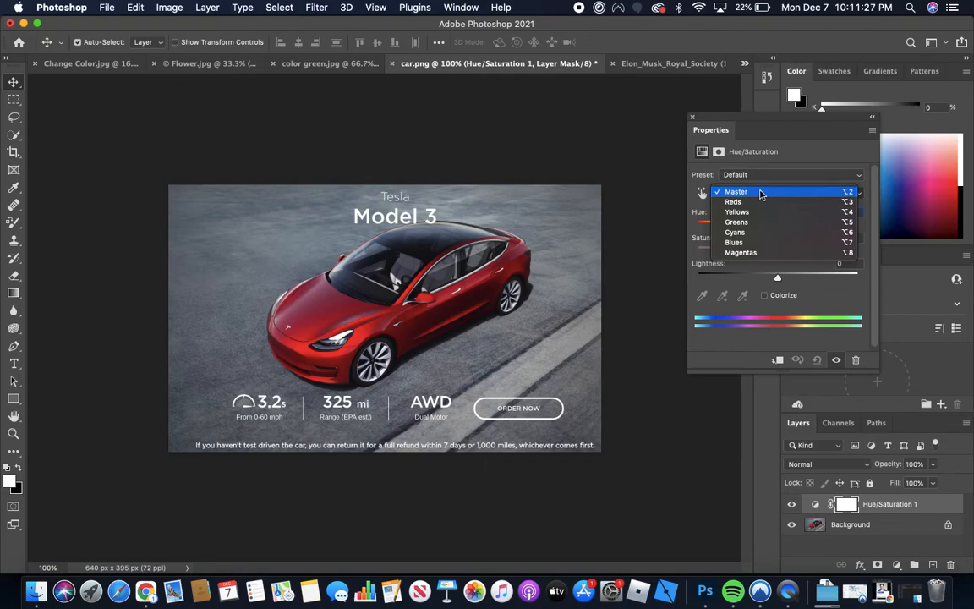
pyautogui.click(760, 194)
pyautogui.click(758, 195)
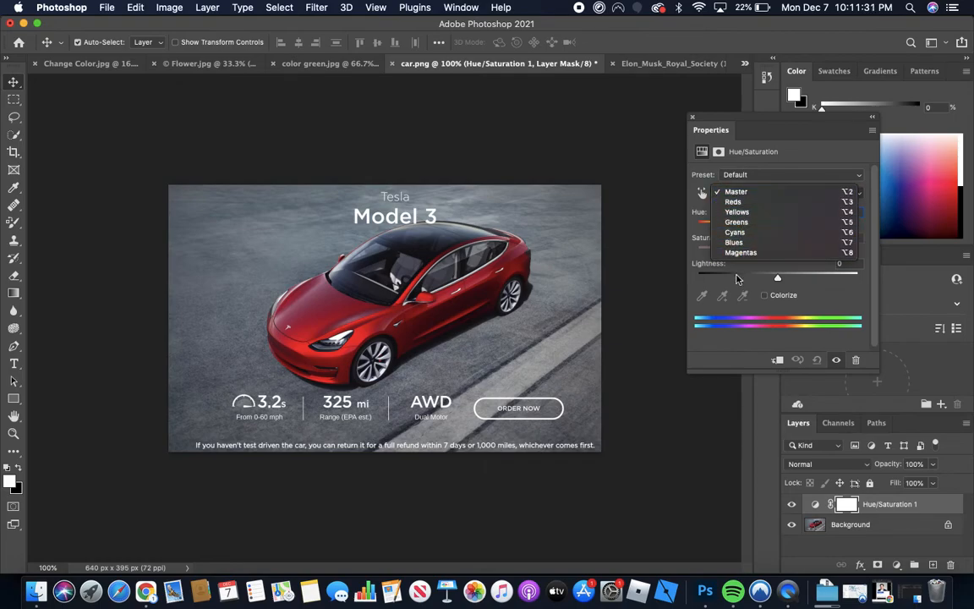
pyautogui.click(755, 192)
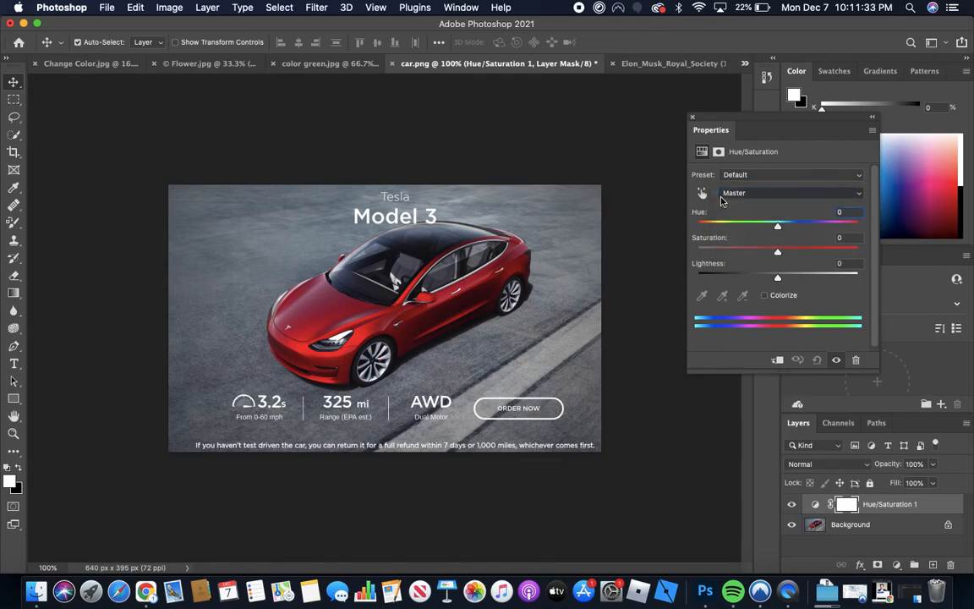
# Sample the red on the car's hood with the on-image adjustment tool and shift the Reds hue to +157.
pyautogui.click(702, 193)
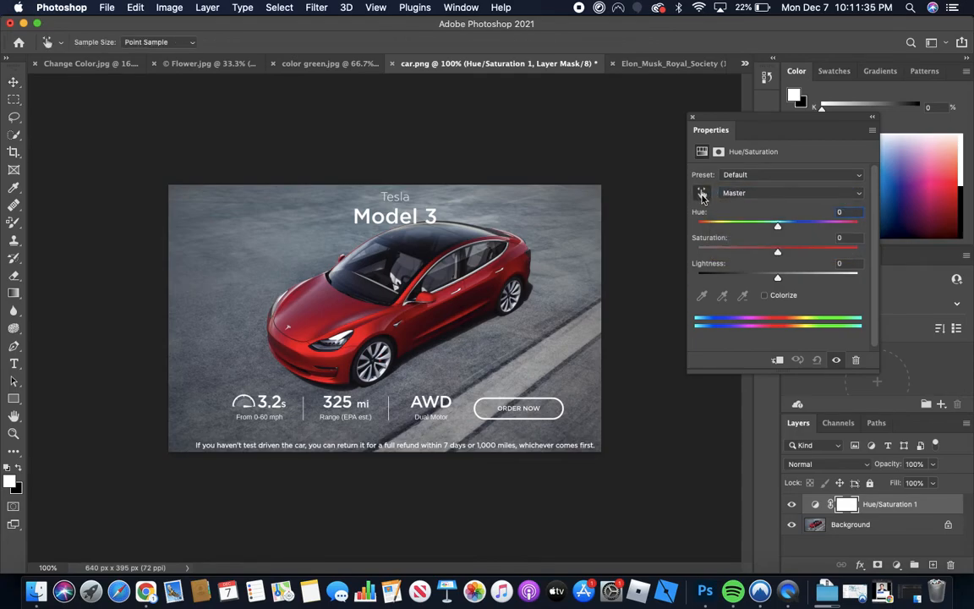
pyautogui.click(303, 345)
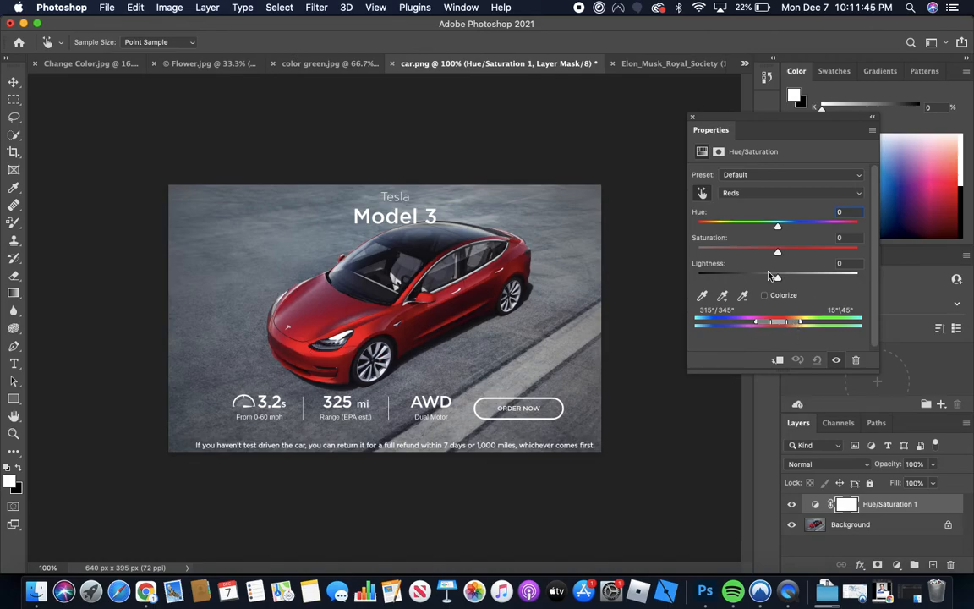
pyautogui.moveTo(776, 228); pyautogui.dragTo(851, 240)
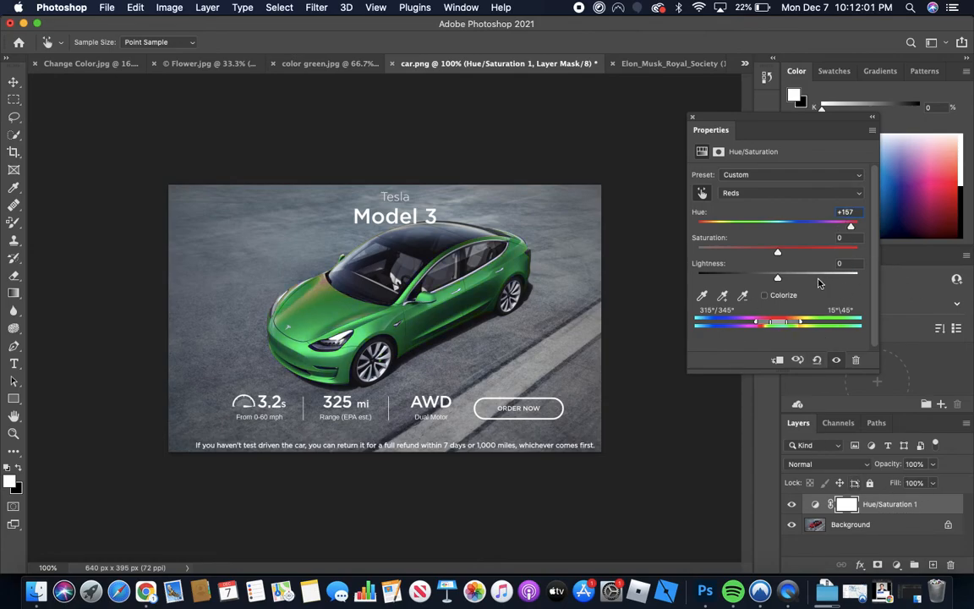
# Turn the car black by trying Reds saturation +100, lowering lightness to -100 and dropping saturation to -100.
pyautogui.moveTo(776, 255); pyautogui.dragTo(860, 252)
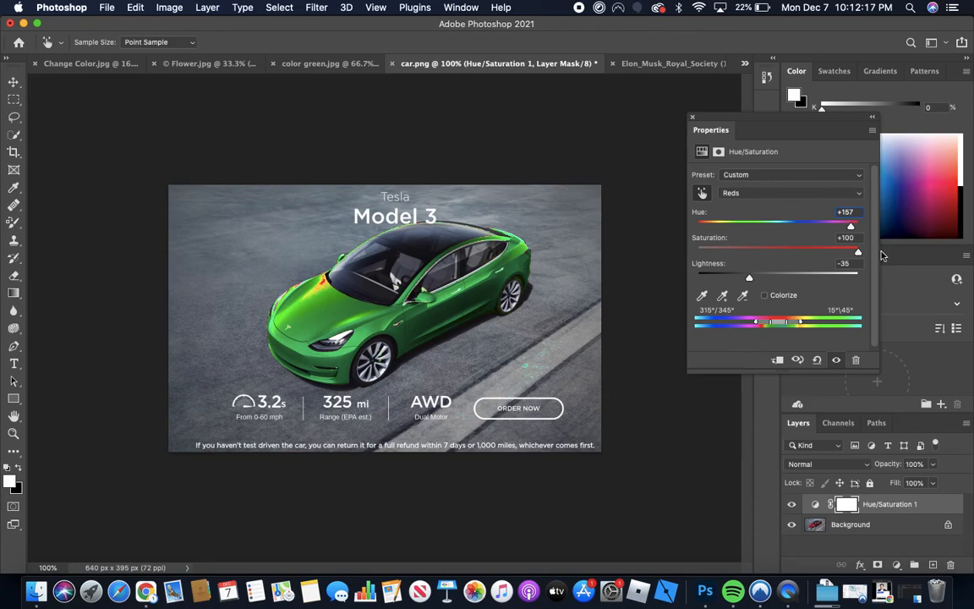
pyautogui.moveTo(751, 279); pyautogui.dragTo(682, 290)
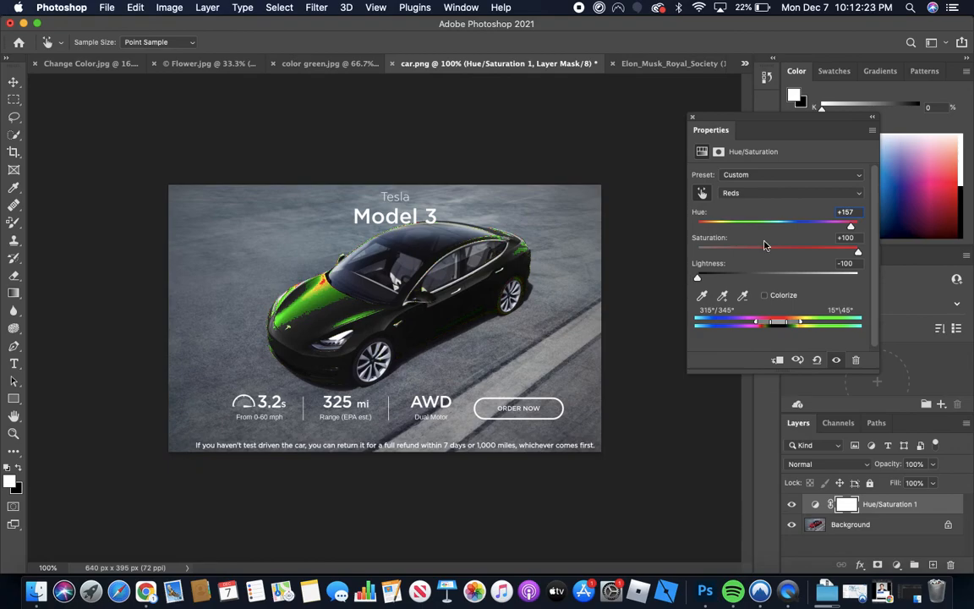
pyautogui.moveTo(857, 252); pyautogui.dragTo(688, 259)
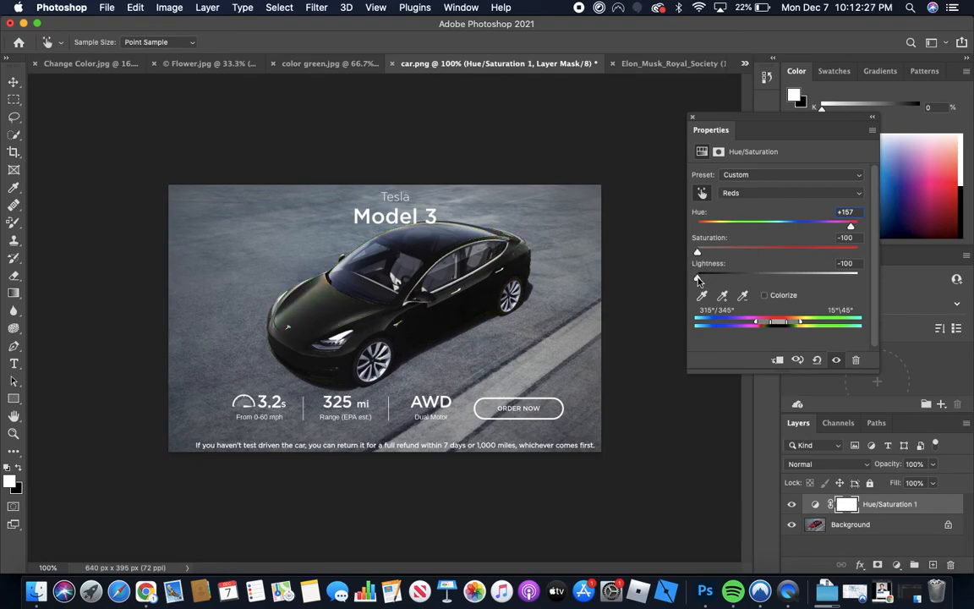
# Give the car a silver look by setting the Reds lightness to +100, hue to -106 and saturation to +9.
pyautogui.moveTo(697, 279); pyautogui.dragTo(896, 258)
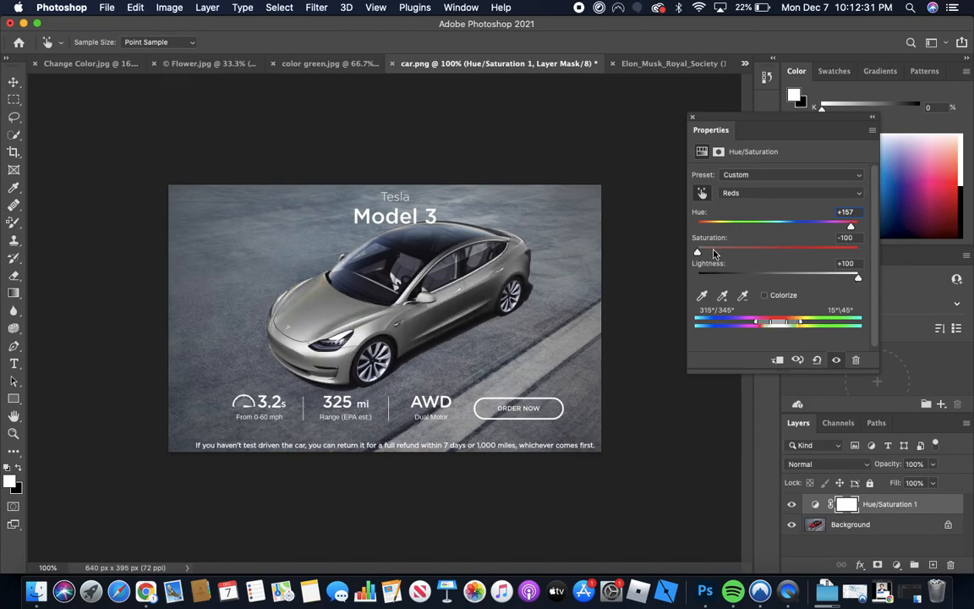
pyautogui.moveTo(698, 254); pyautogui.dragTo(779, 252)
pyautogui.moveTo(847, 226); pyautogui.dragTo(723, 236)
pyautogui.moveTo(780, 253)
pyautogui.mouseDown()
pyautogui.moveTo(854, 253)
pyautogui.moveTo(783, 256)
pyautogui.mouseUp()
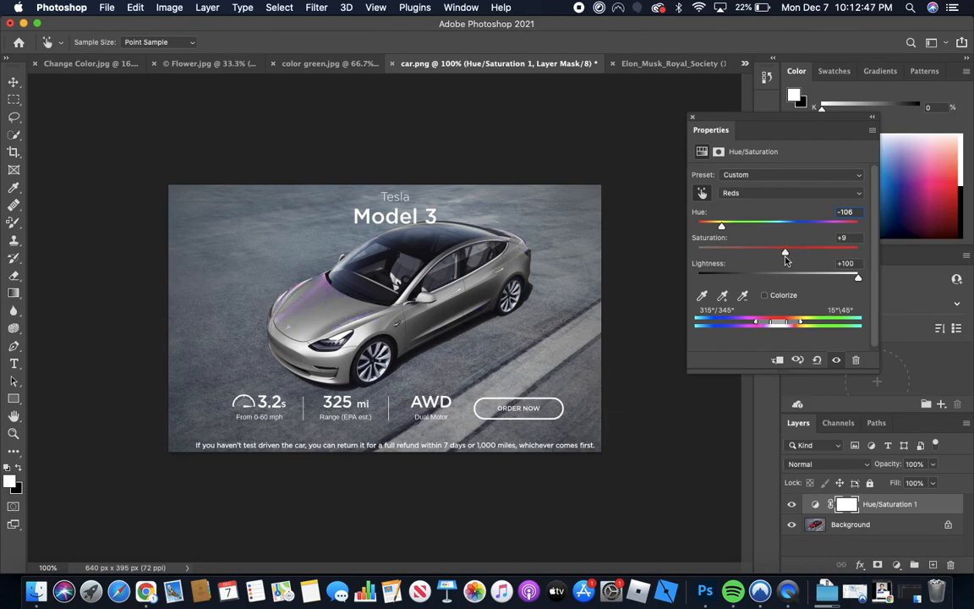